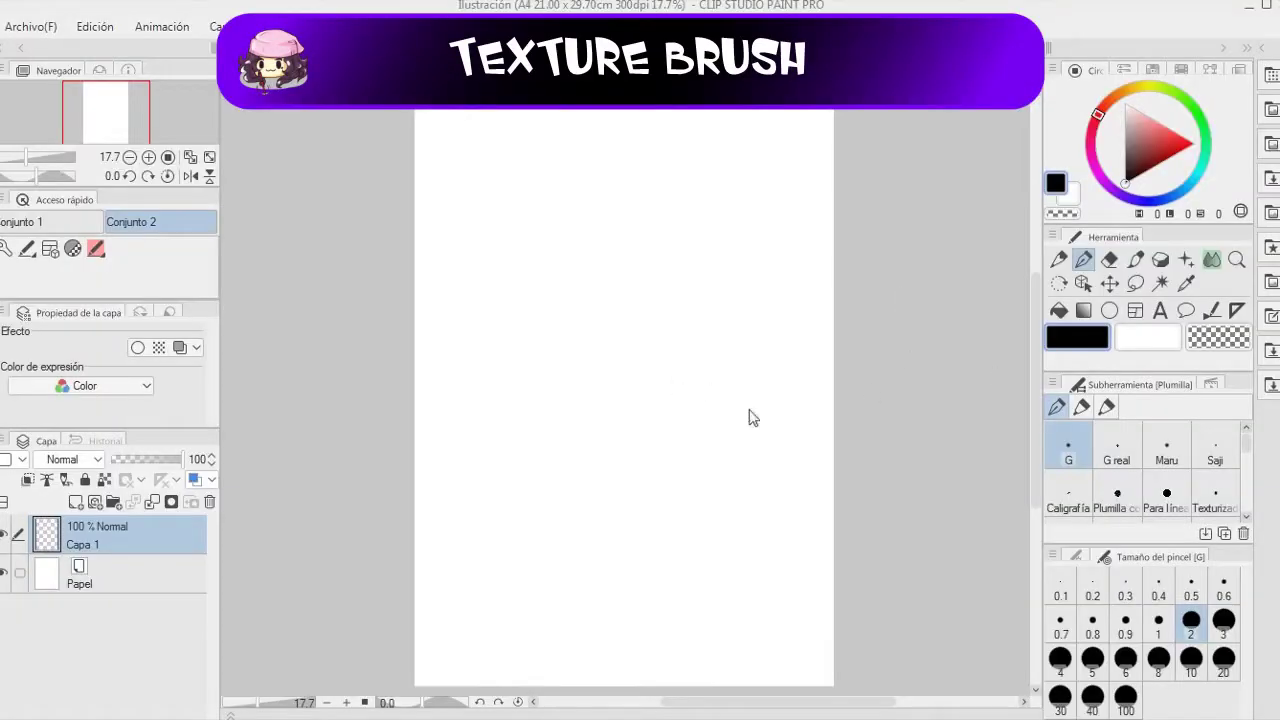
Draw a horizontal line with the G pen at size 3 and taper both ends into points using transparent colour.
click(645, 340)
click(1222, 622)
mouse_move(315, 247)
mouse_down()
mouse_move(630, 230)
mouse_move(636, 247)
mouse_up()
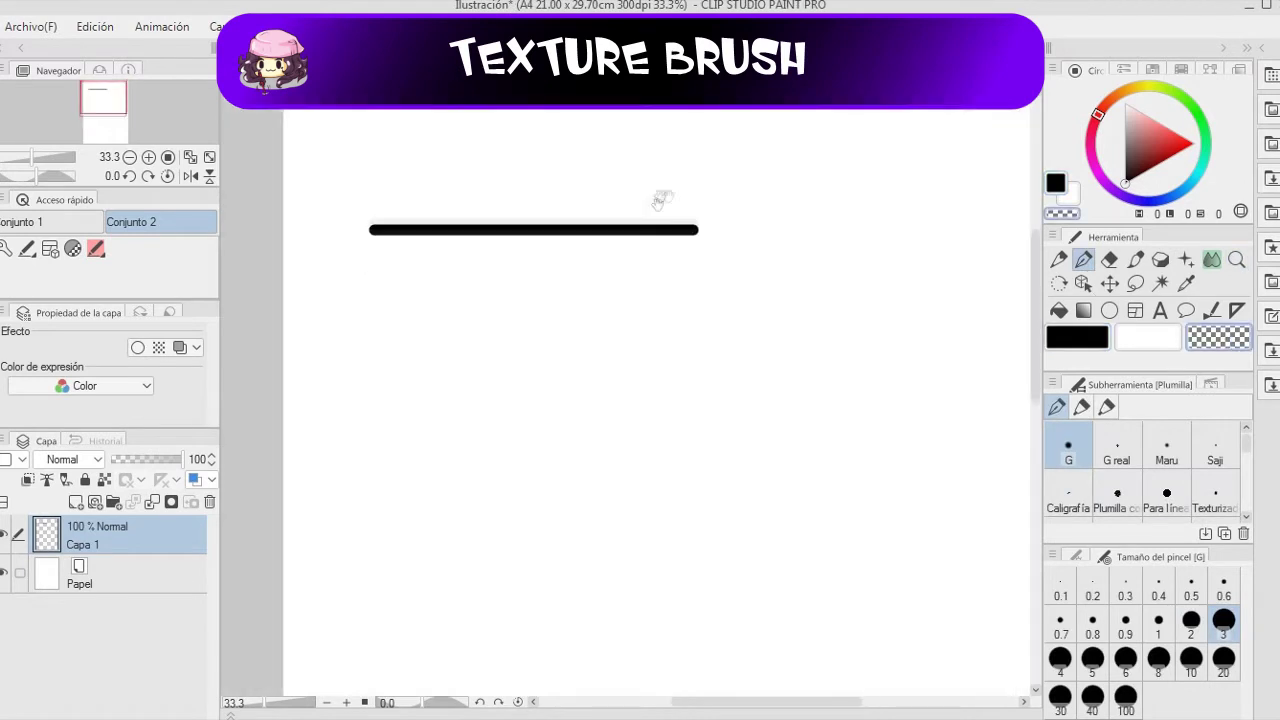
drag(349, 229, 707, 233)
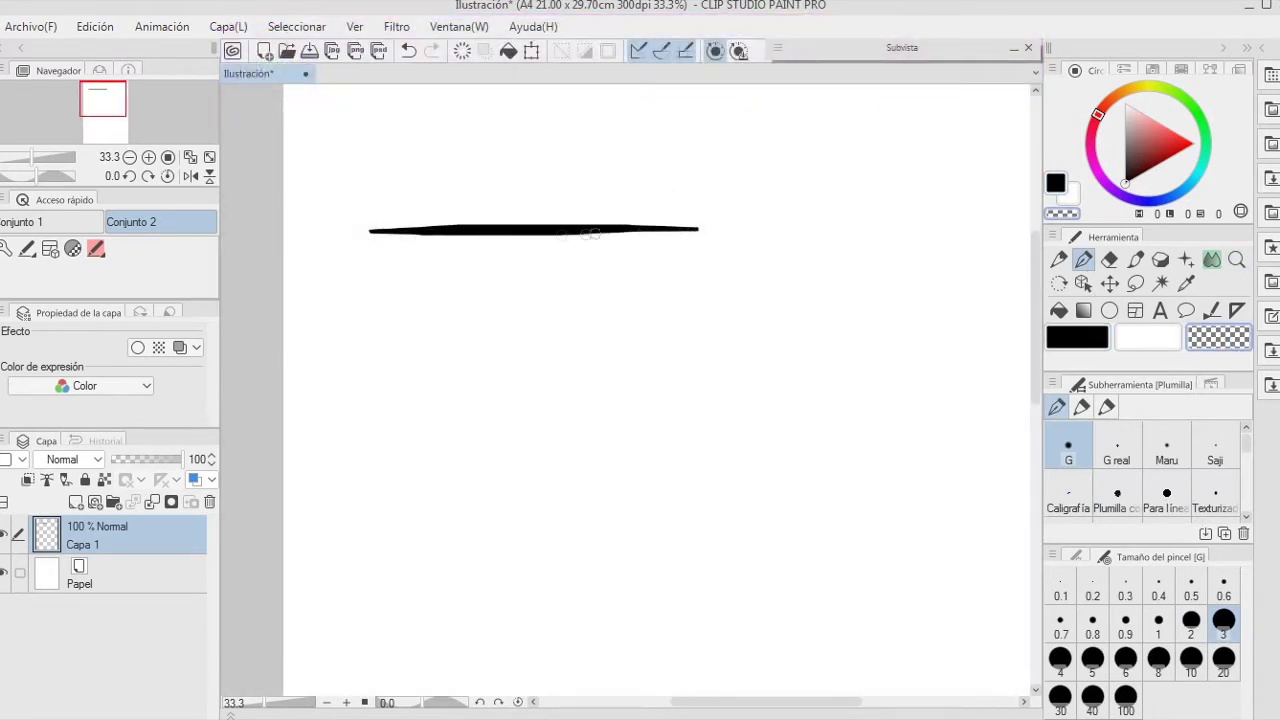
drag(533, 237, 520, 247)
Select the pointed line, copy and paste it, and offset the copy below the original.
click(1135, 283)
drag(772, 228, 717, 168)
key(ctrl+c)
key(ctrl+v)
click(1110, 283)
mouse_move(676, 230)
mouse_down()
mouse_move(743, 271)
mouse_move(748, 302)
mouse_move(766, 308)
mouse_up()
Duplicate the line layer further and position the copies to build a staggered stack of six pointed lines.
click(228, 27)
click(270, 107)
click(228, 27)
click(270, 107)
mouse_move(688, 312)
mouse_down()
mouse_move(784, 357)
mouse_move(799, 345)
mouse_move(640, 366)
mouse_move(681, 408)
mouse_move(722, 391)
mouse_up()
click(228, 27)
click(275, 186)
click(234, 29)
click(275, 186)
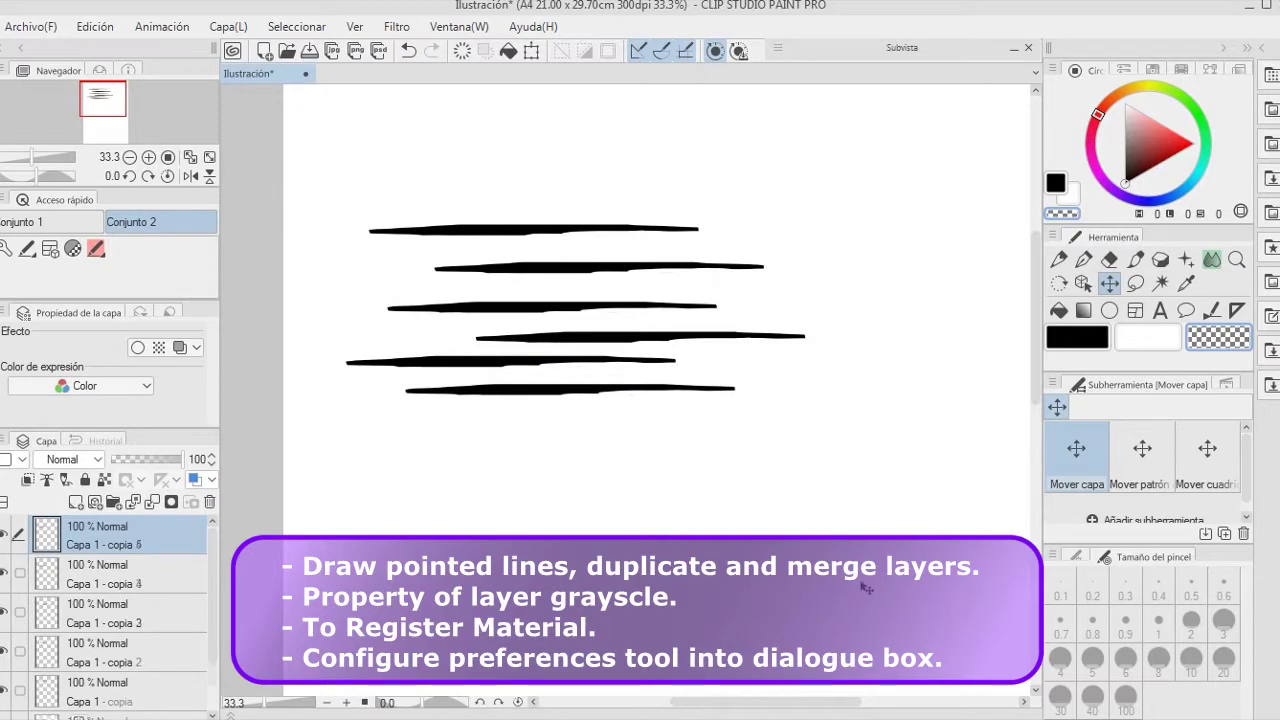
Merge all the line layers into one layer and set its expression colour to Gris.
key(ctrl+shift+e)
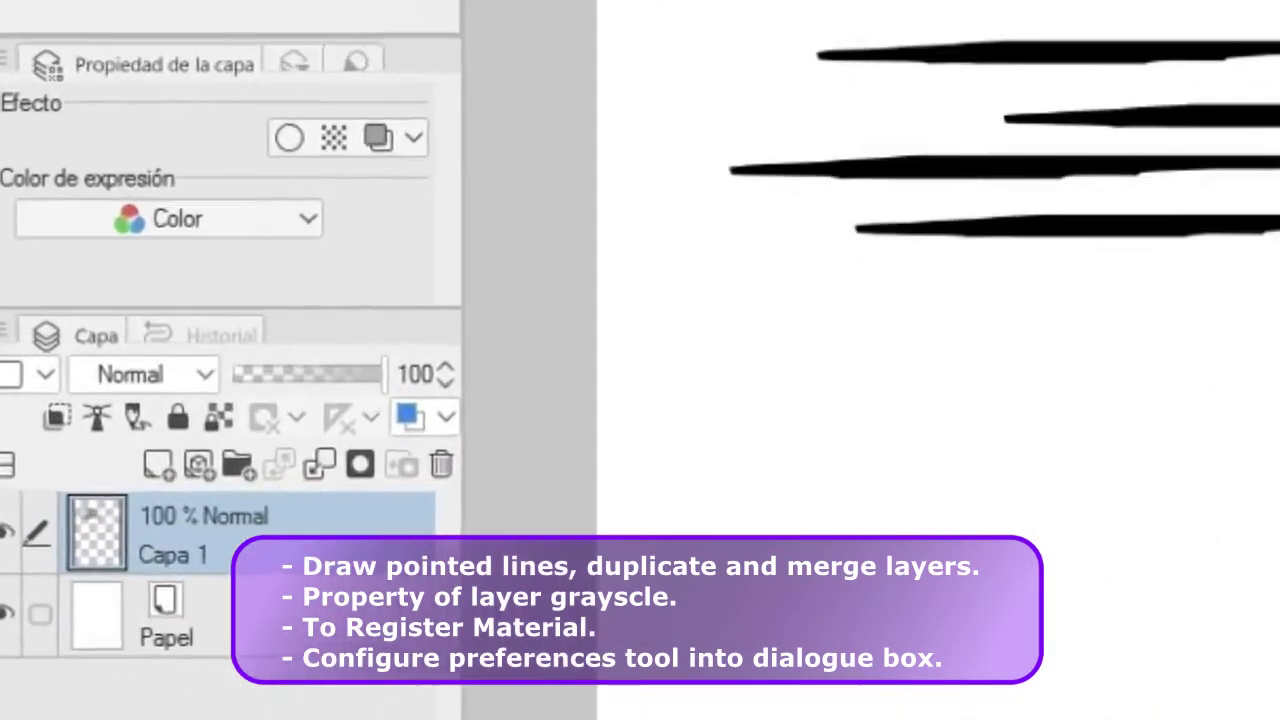
click(300, 221)
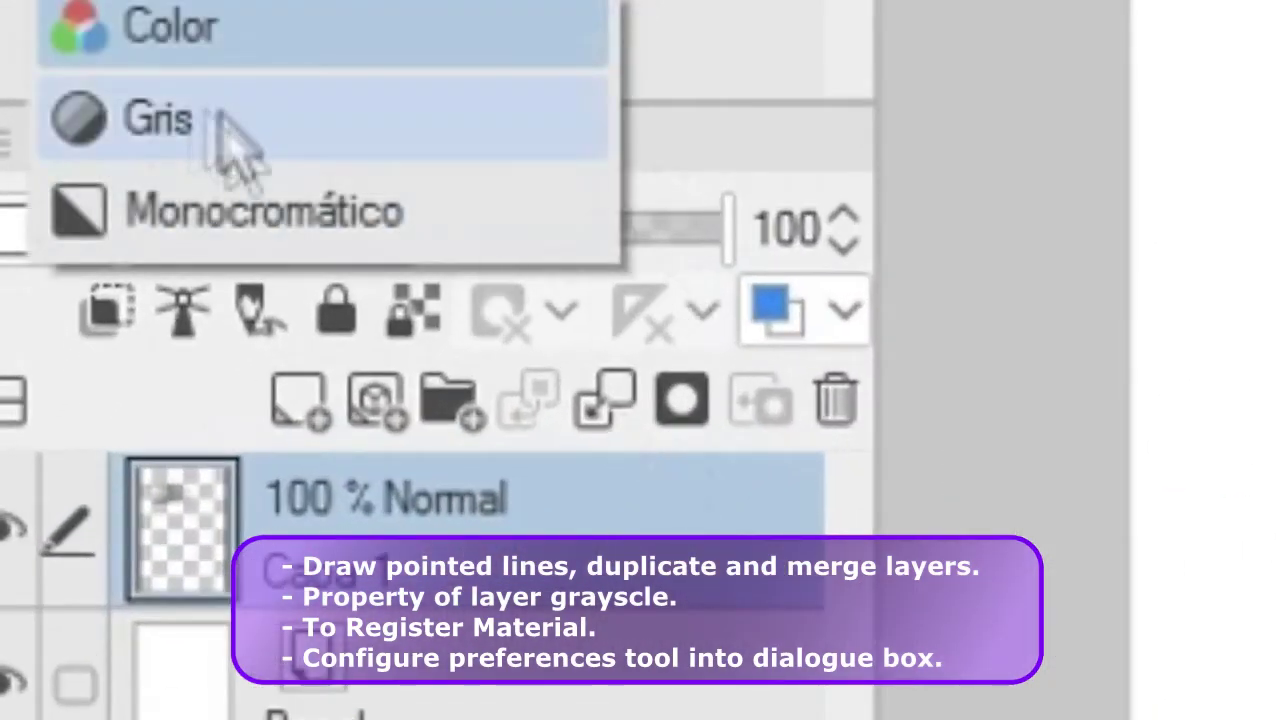
click(240, 130)
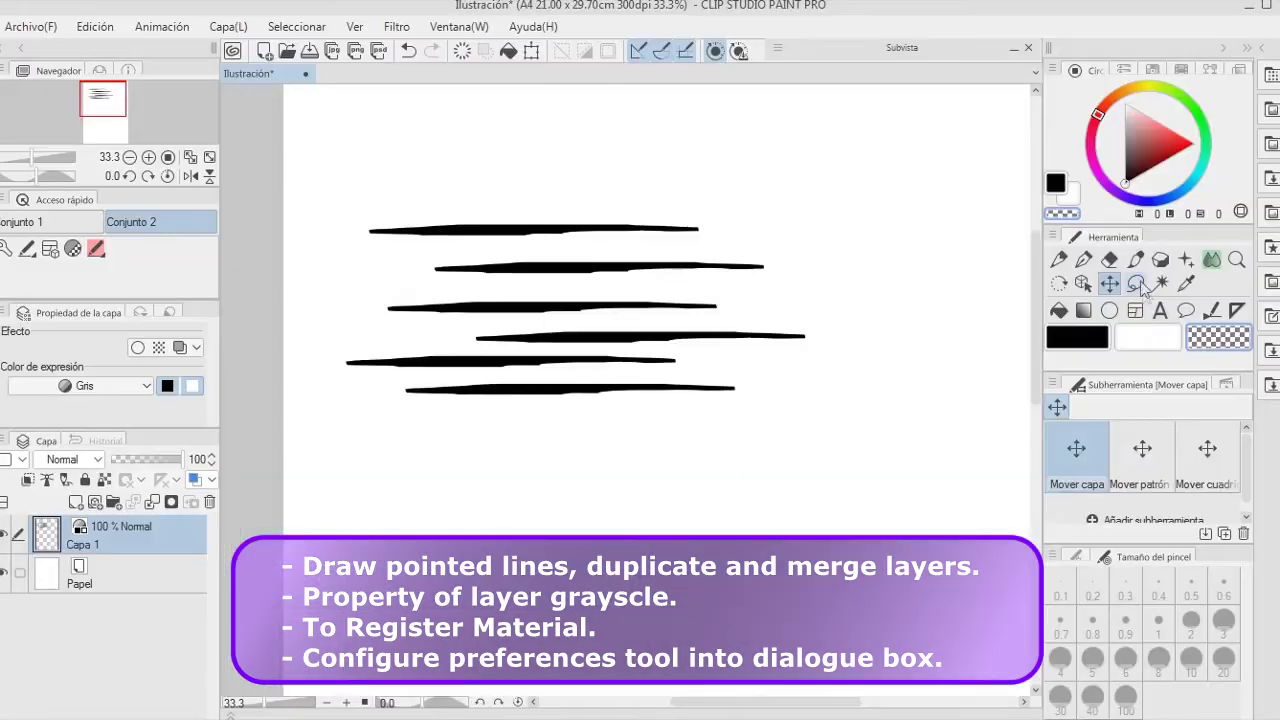
Lasso the six lines and register them under Image material as puntas1 for use as a brush tip shape.
click(1138, 285)
drag(805, 178, 815, 184)
click(95, 26)
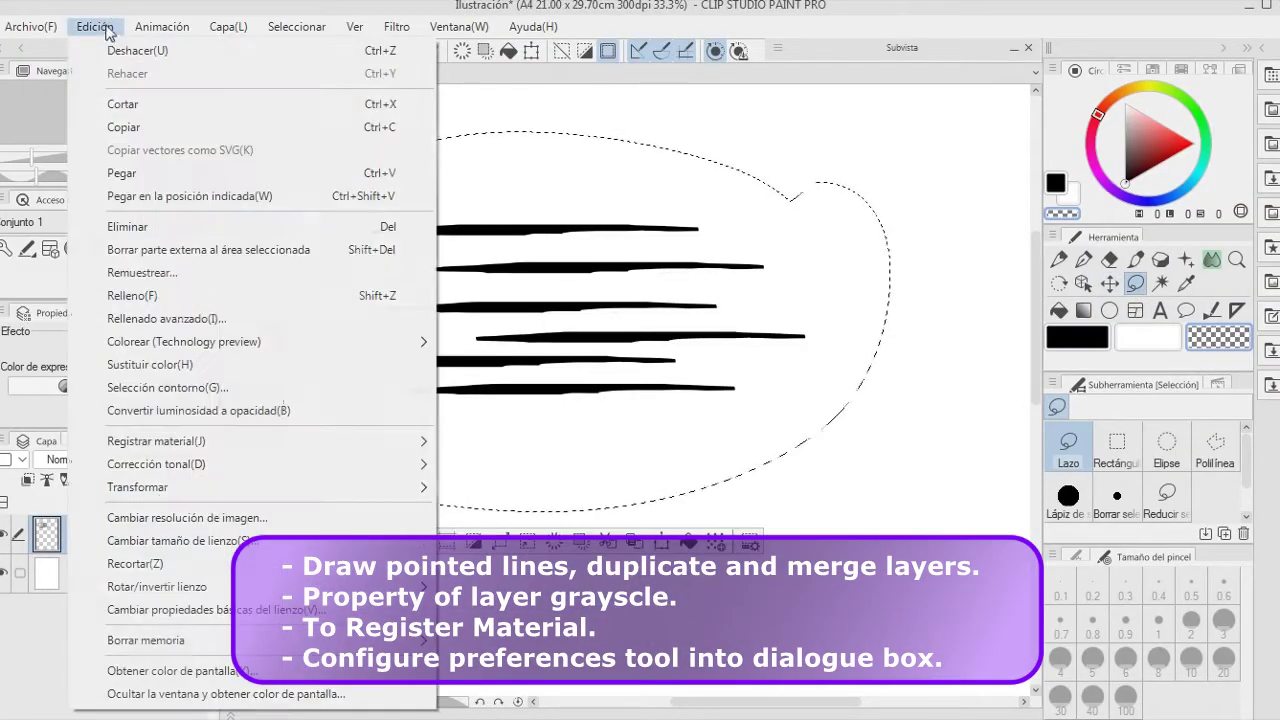
mouse_move(300, 441)
click(548, 450)
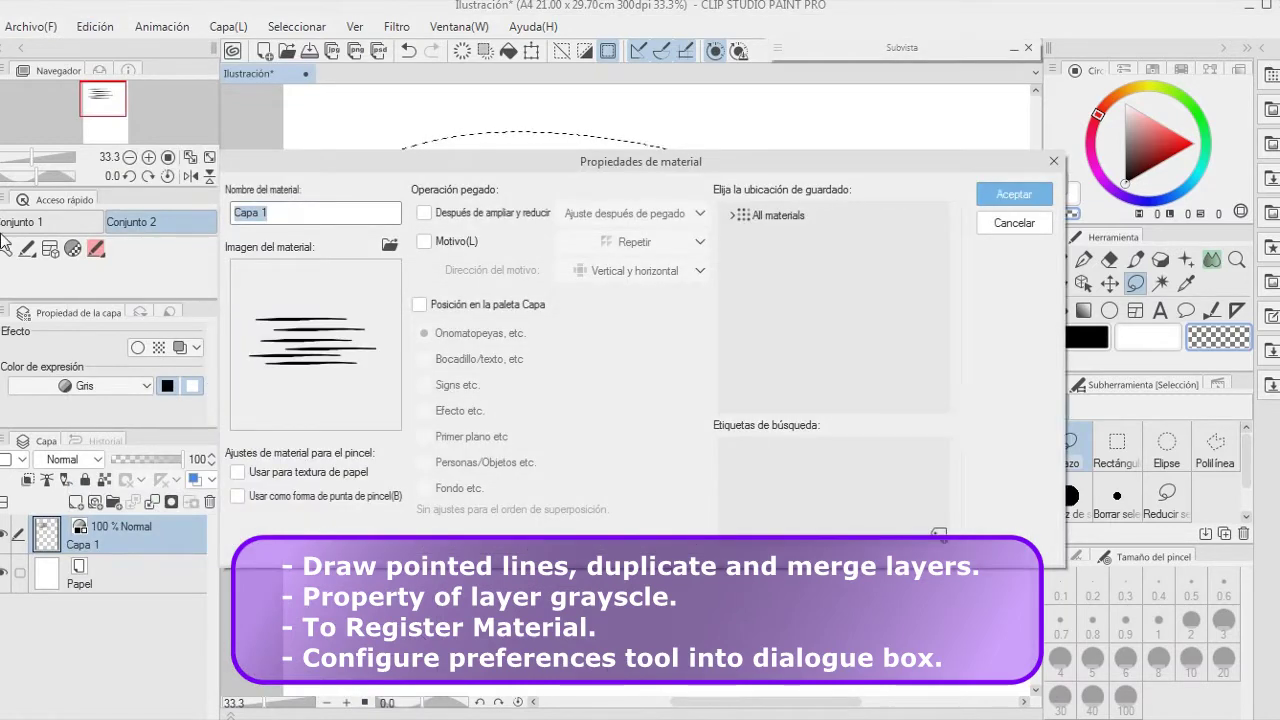
double_click(778, 215)
click(794, 315)
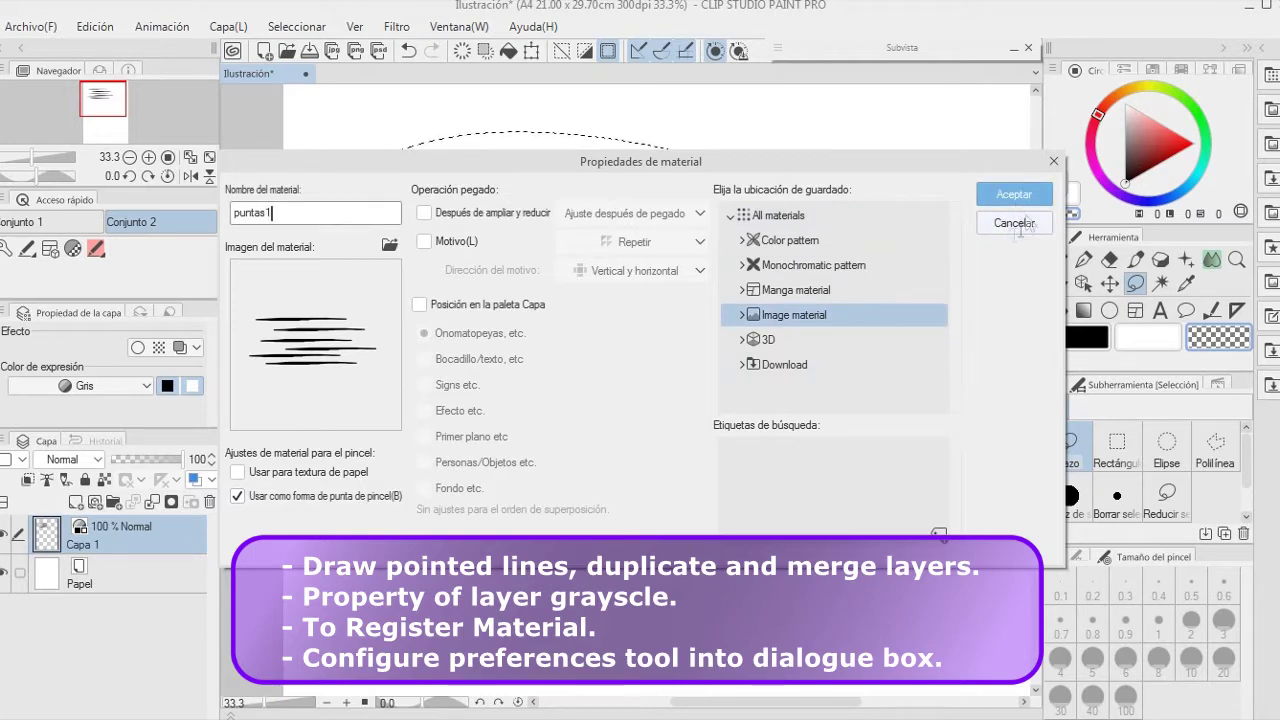
click(1006, 198)
key(ctrl+d)
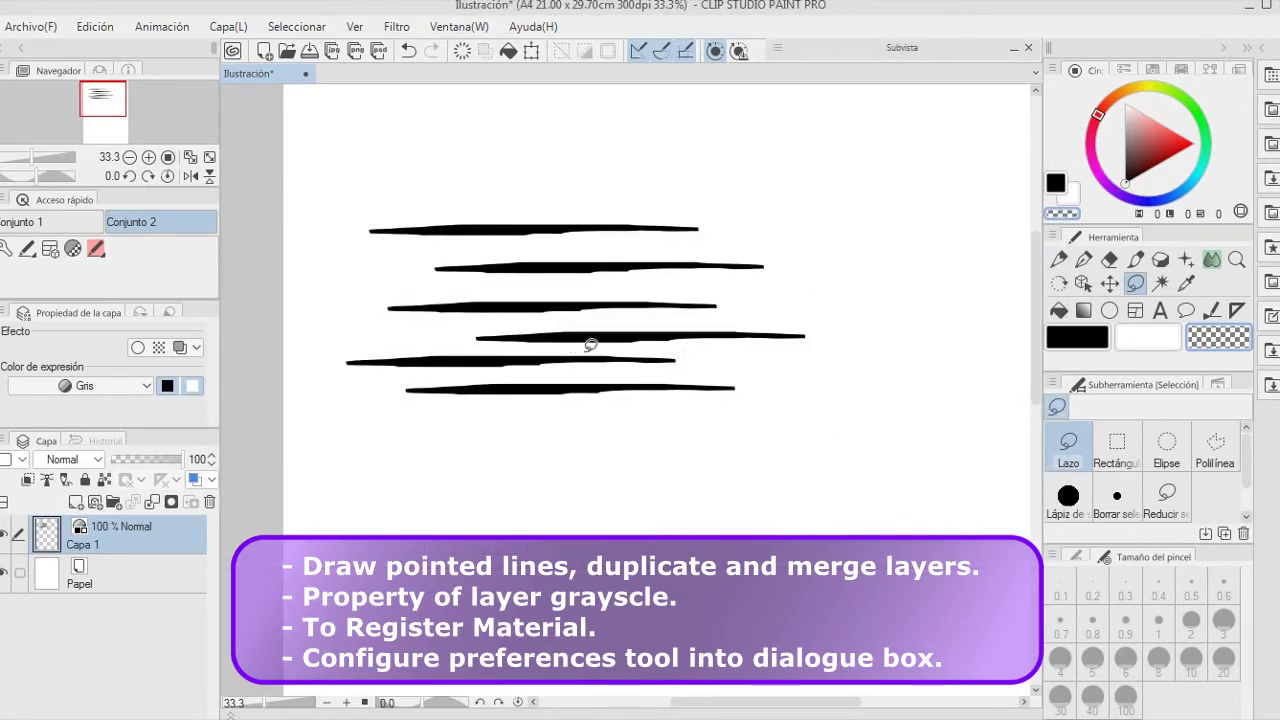
Create a new layer and add the default G pen as a new sub tool in the Plumilla group.
drag(591, 343, 561, 291)
click(76, 502)
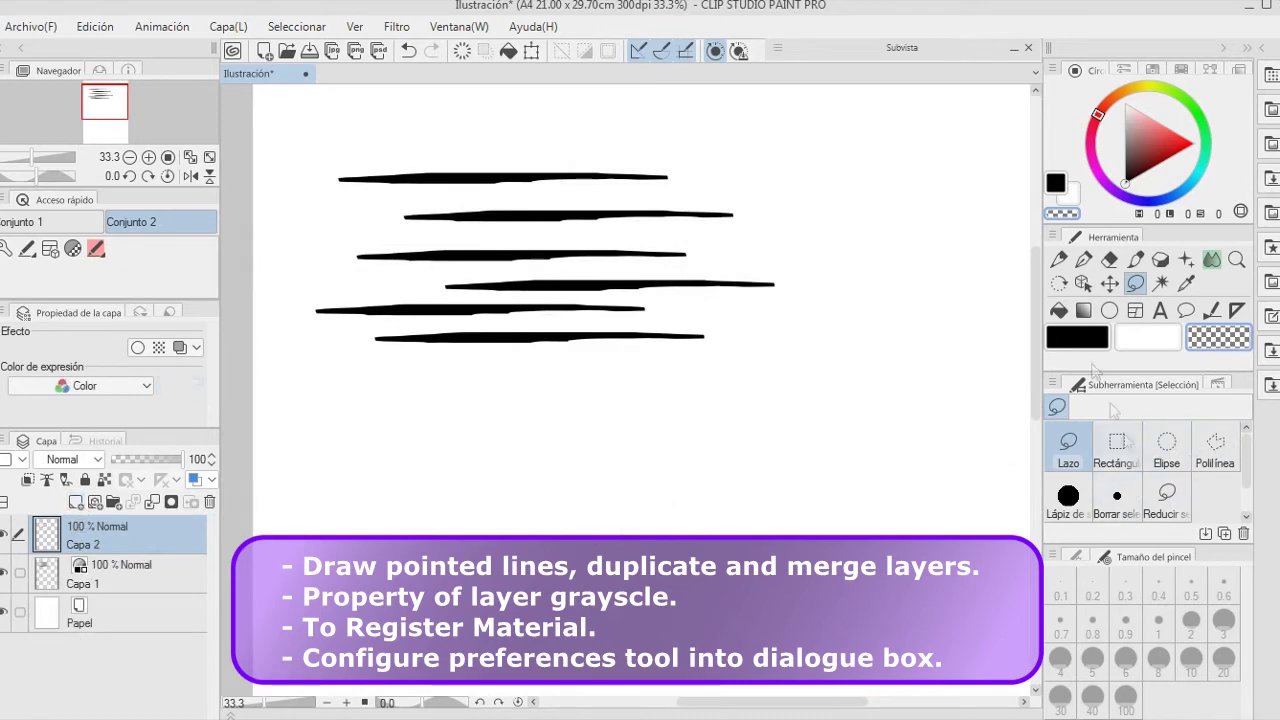
click(1084, 260)
click(1053, 385)
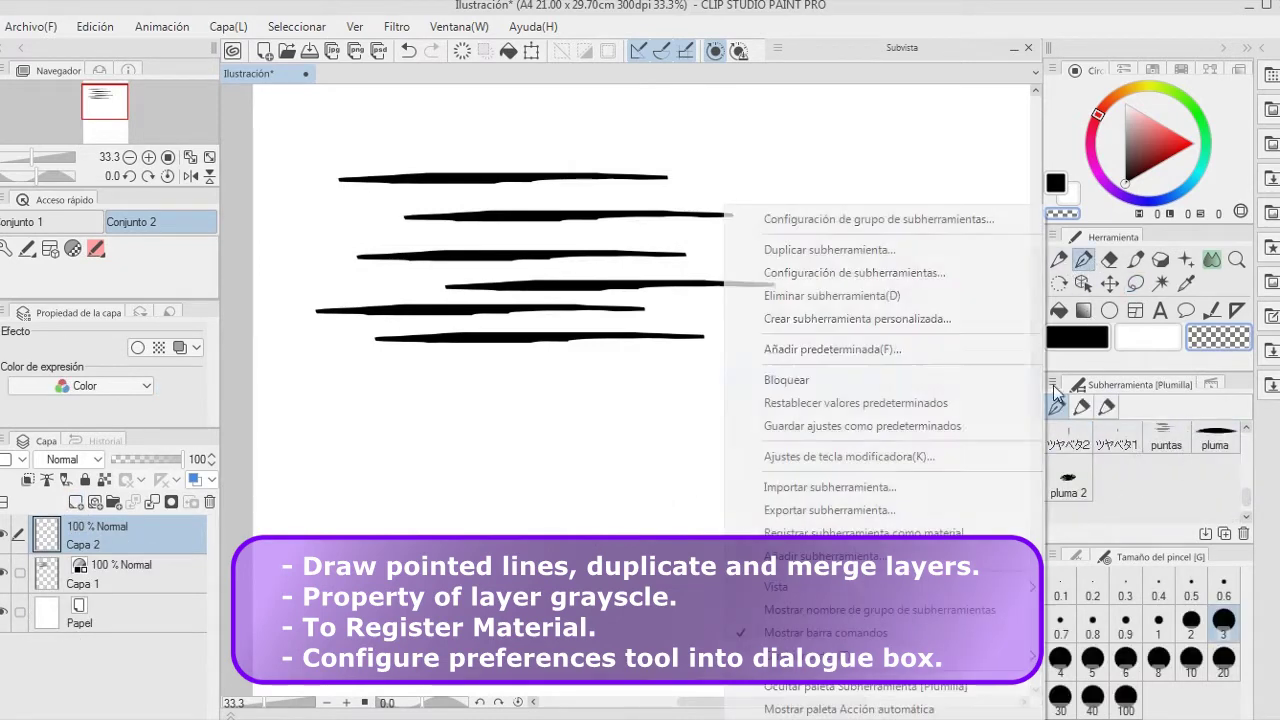
click(920, 350)
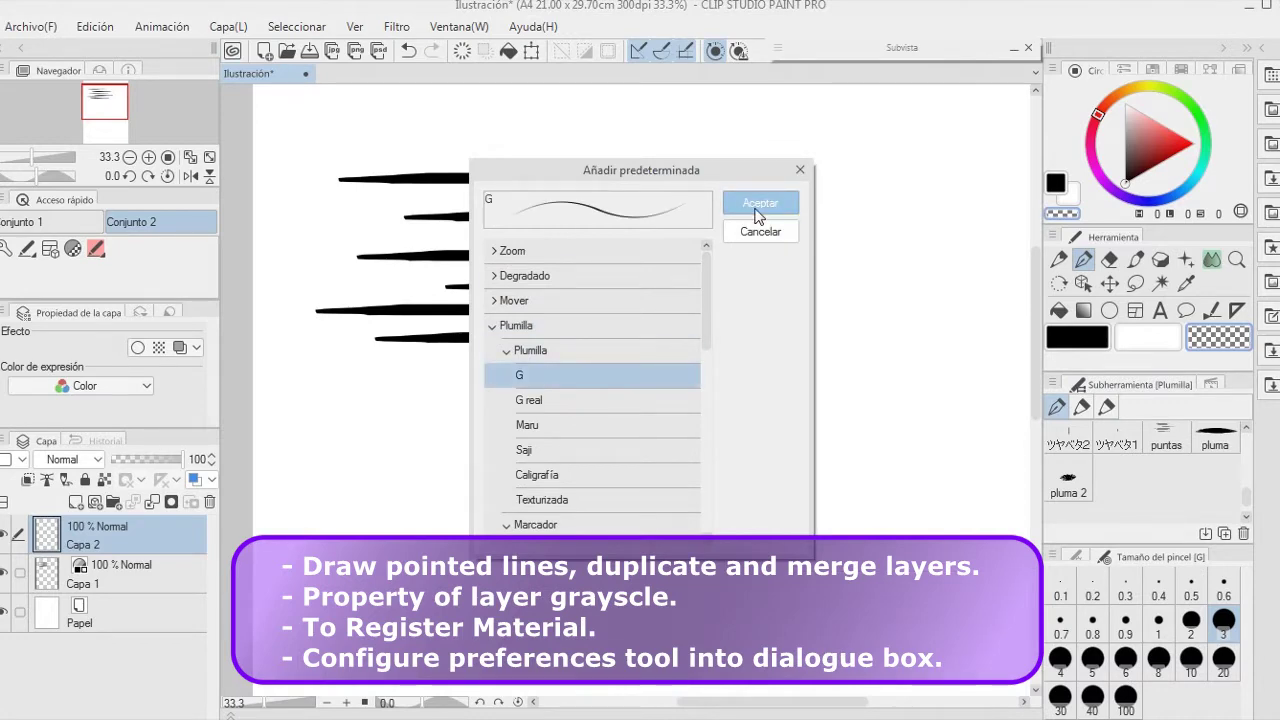
click(759, 204)
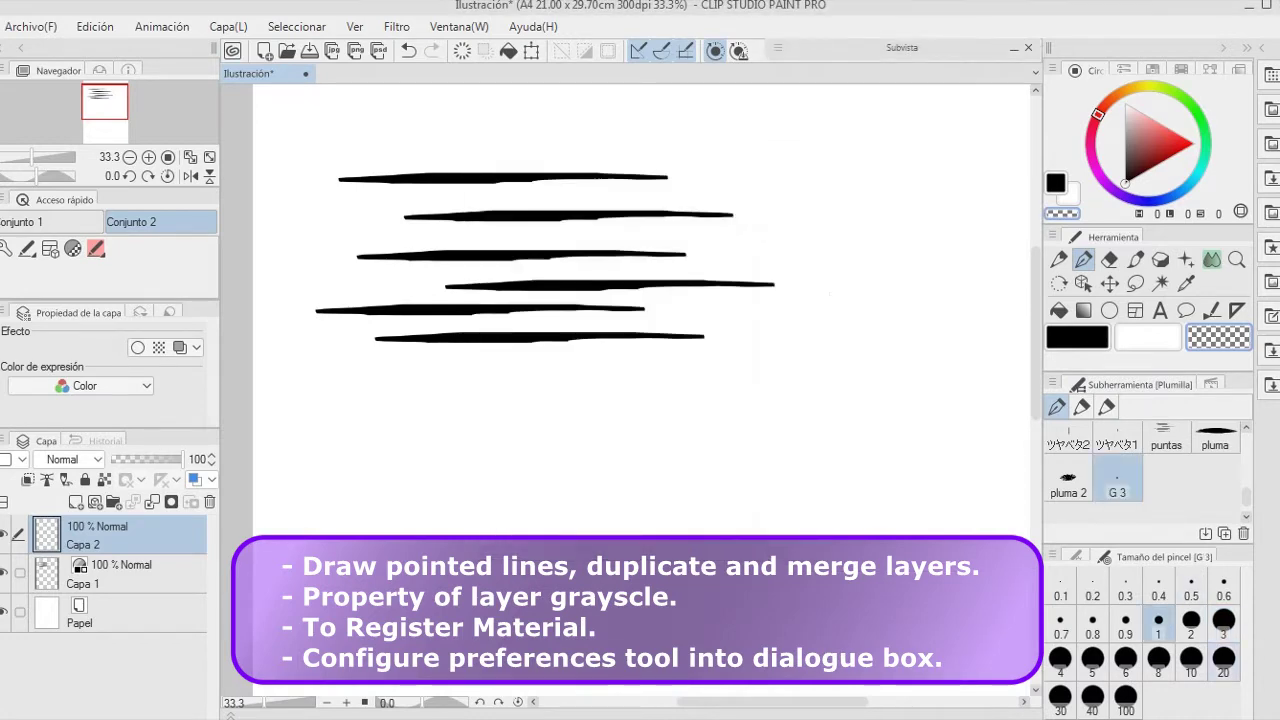
Rename the new G 3 sub tool as puntilla.
right_click(1118, 500)
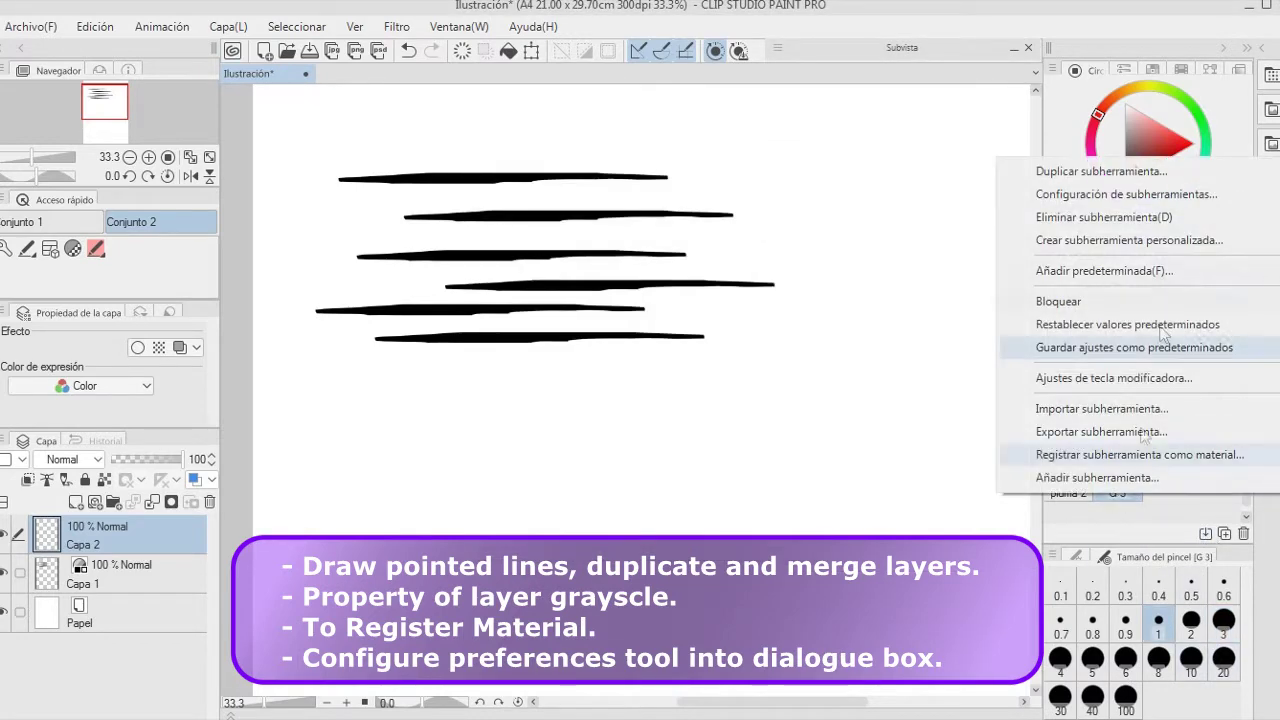
click(1138, 196)
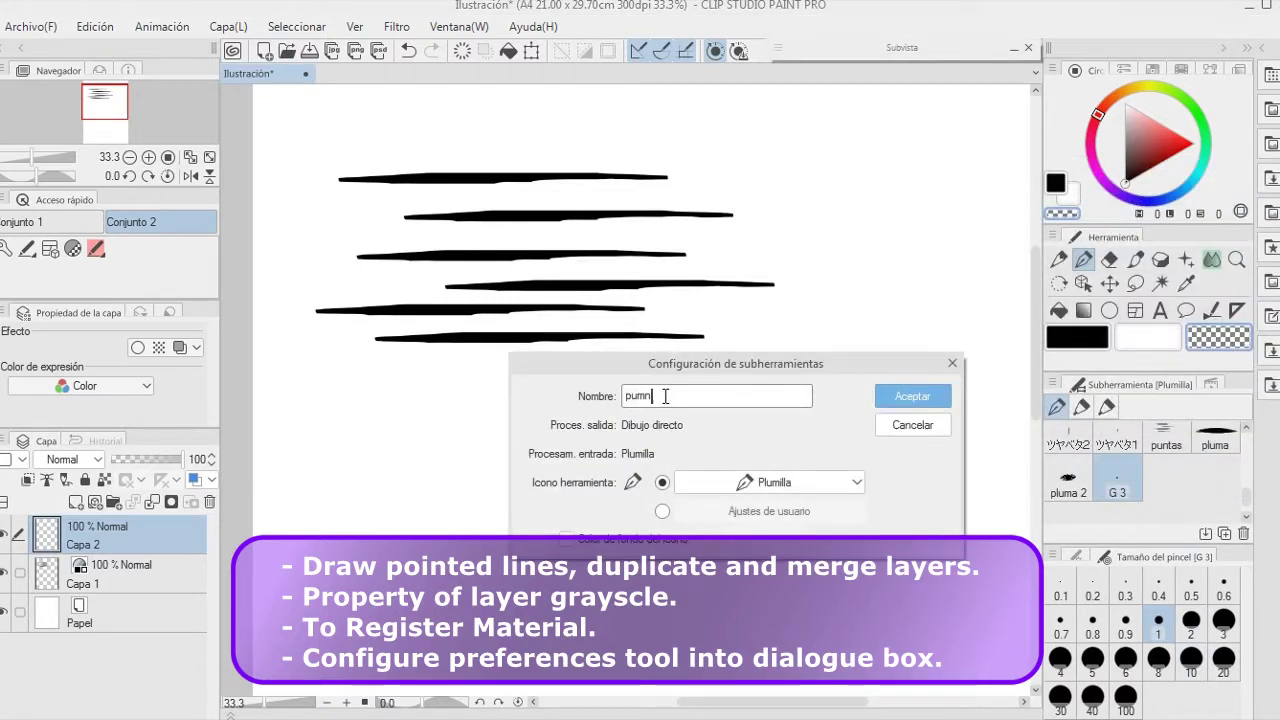
click(913, 397)
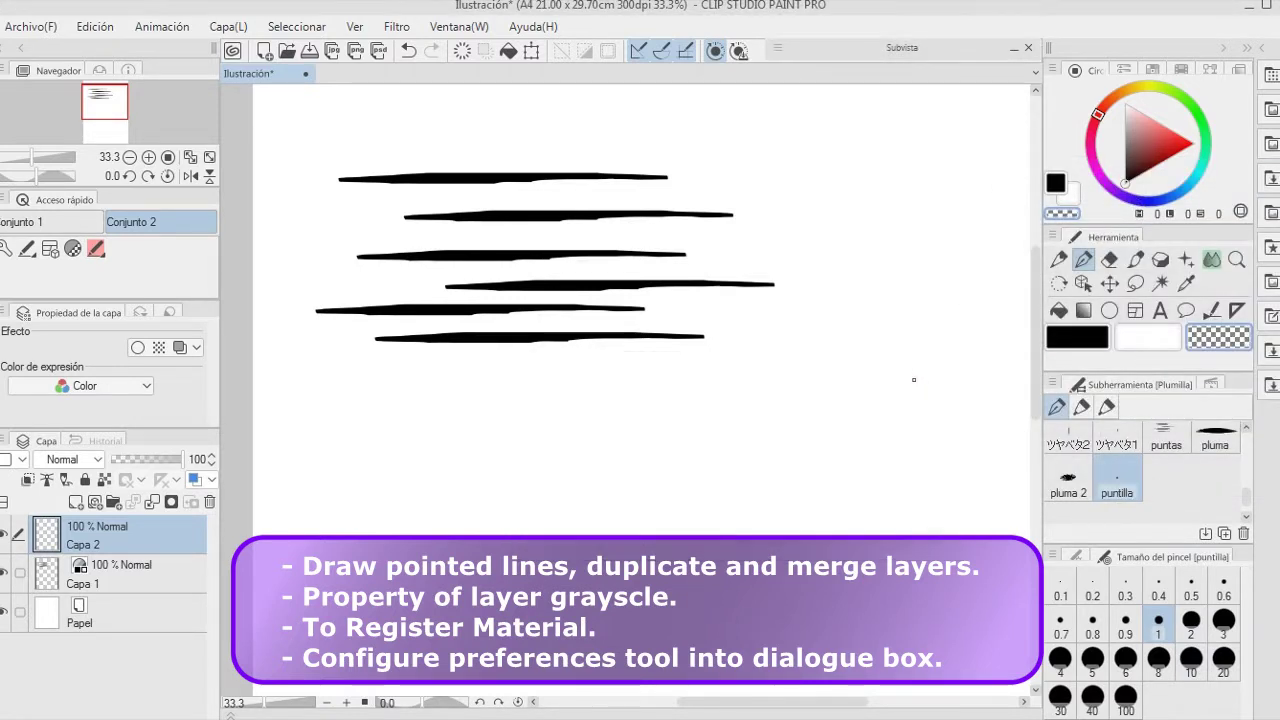
In puntilla's detailed settings, change the brush tip shape from circle to the registered pointed-lines material.
click(1078, 557)
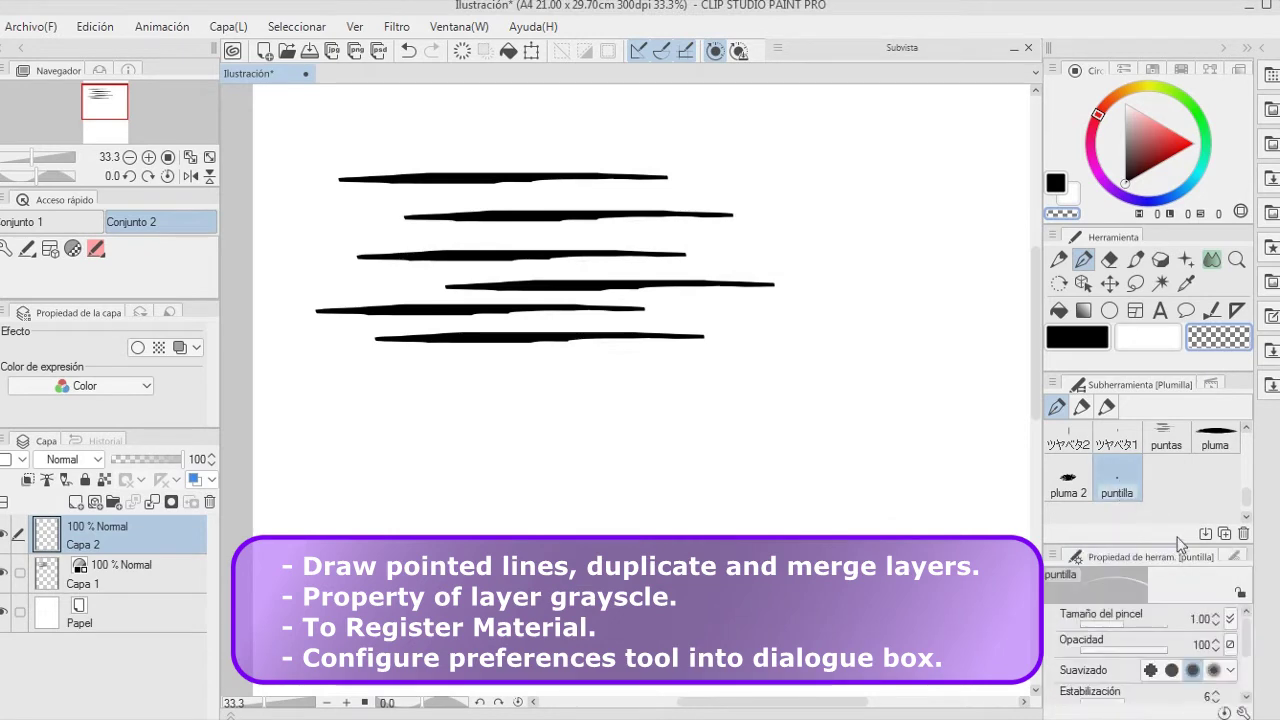
click(1243, 712)
click(738, 160)
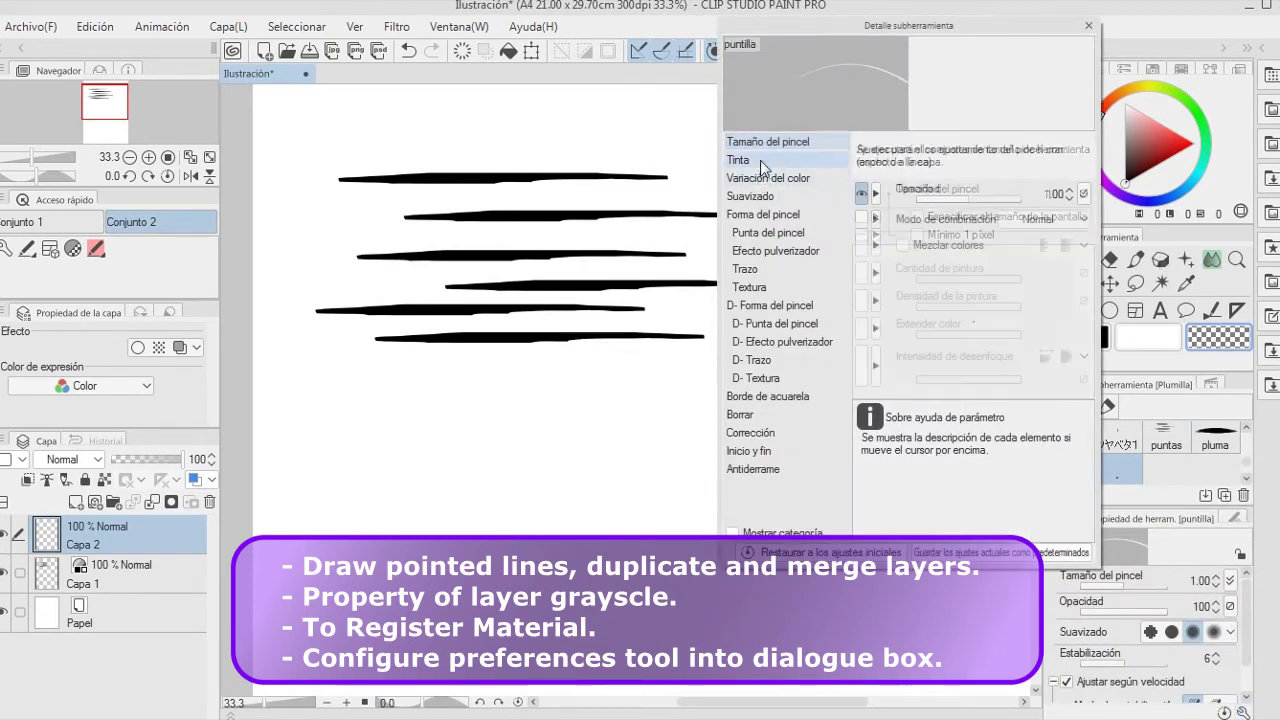
click(768, 232)
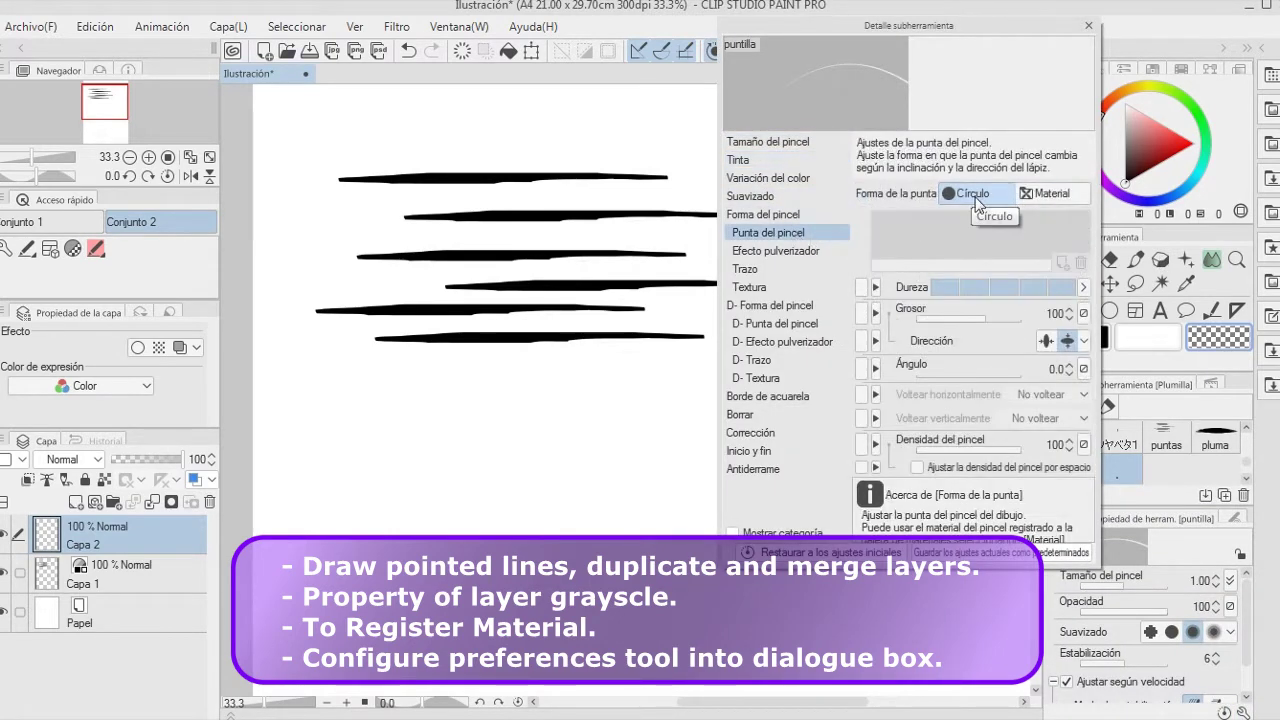
click(1050, 196)
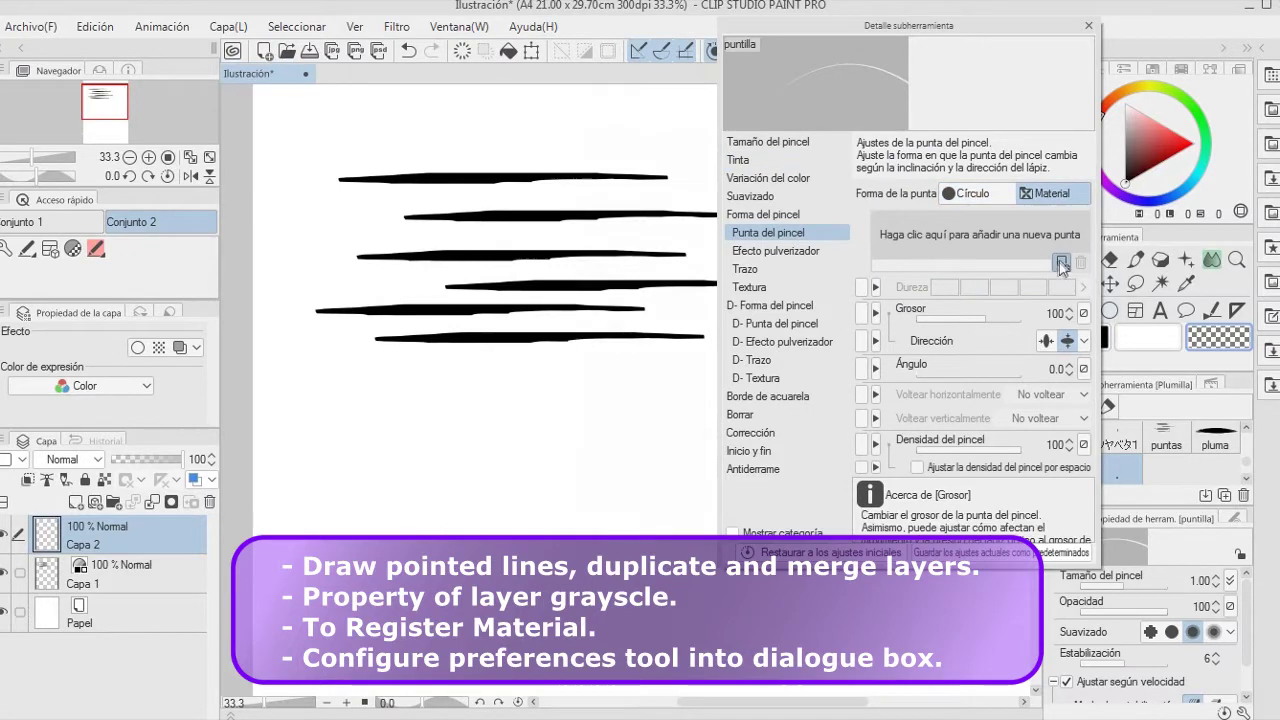
click(1063, 258)
click(651, 116)
text(pu)
click(988, 392)
click(1098, 117)
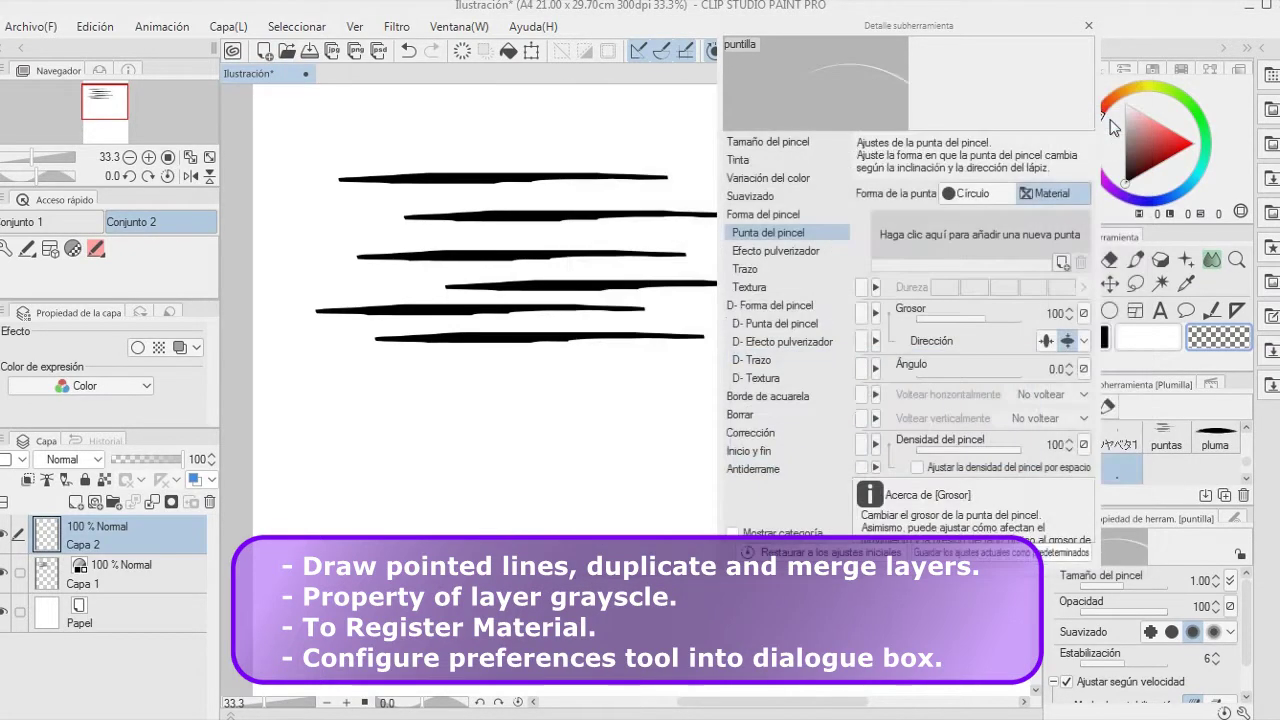
Set the puntilla brush size to 40, trying strokes below the lines and undoing them.
click(1235, 522)
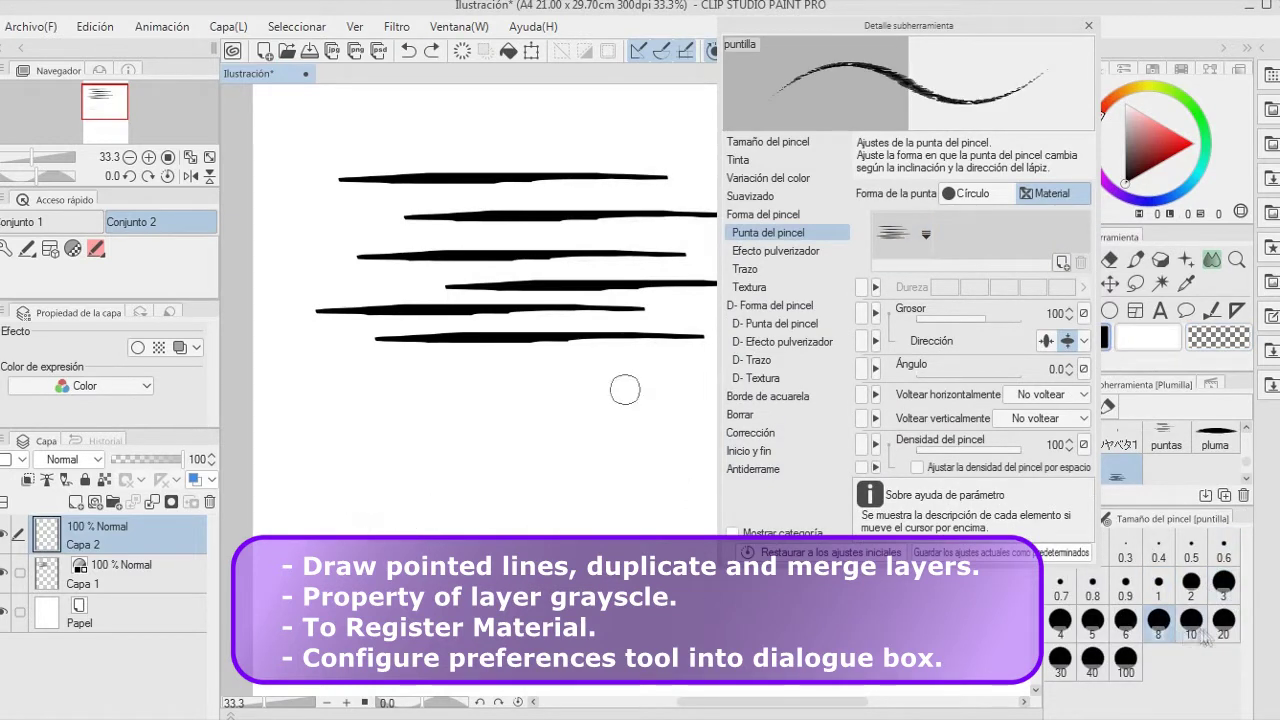
key(ctrl+z)
drag(352, 543, 446, 494)
key(ctrl+z)
click(1092, 660)
drag(345, 505, 577, 491)
key(ctrl+z)
drag(326, 586, 328, 617)
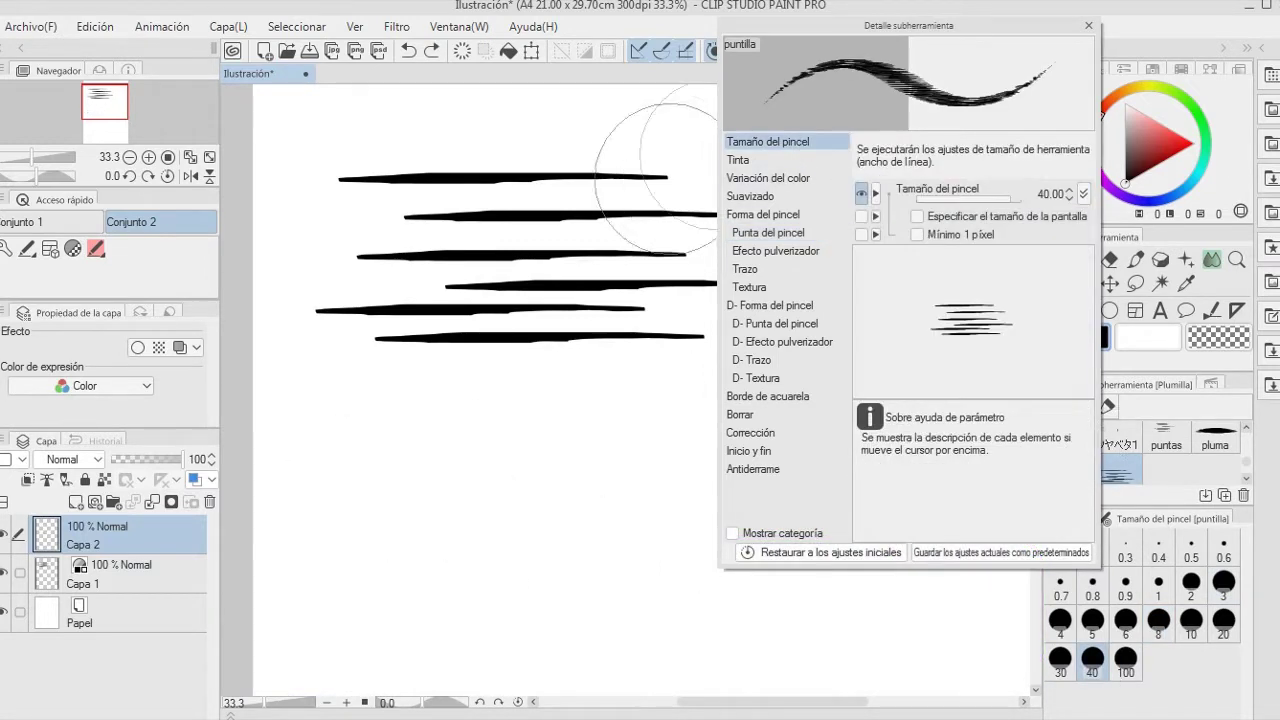
Set the brush tip's thickness (Grosor) to 86, checking it with test strokes that are undone.
key(Down)
key(Down)
key(Down)
key(Down)
key(Down)
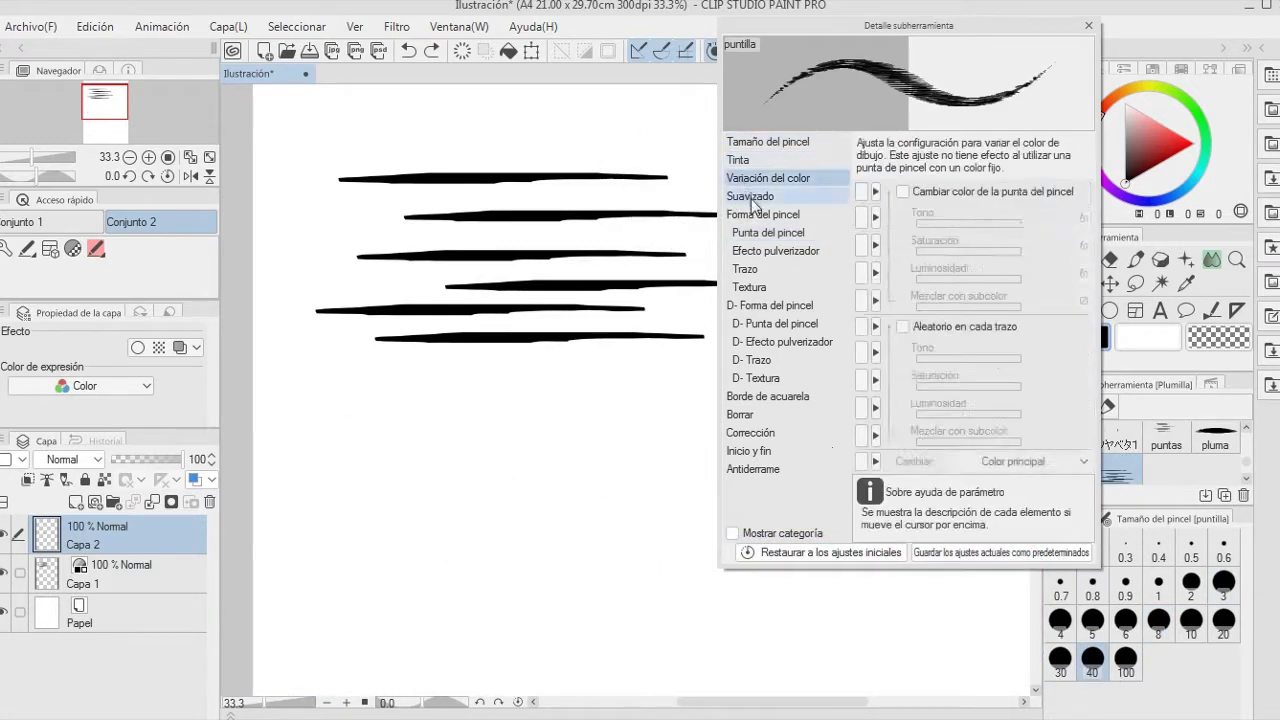
drag(991, 318, 997, 318)
drag(395, 507, 557, 497)
key(ctrl+z)
drag(997, 318, 986, 318)
drag(400, 508, 594, 508)
key(ctrl+z)
drag(400, 538, 558, 535)
key(ctrl+z)
Change what controls the brush tip's angle and paint overlapping curved test strokes below the six lines.
click(1084, 369)
drag(313, 516, 606, 470)
click(1084, 395)
drag(338, 626, 550, 552)
drag(335, 555, 660, 622)
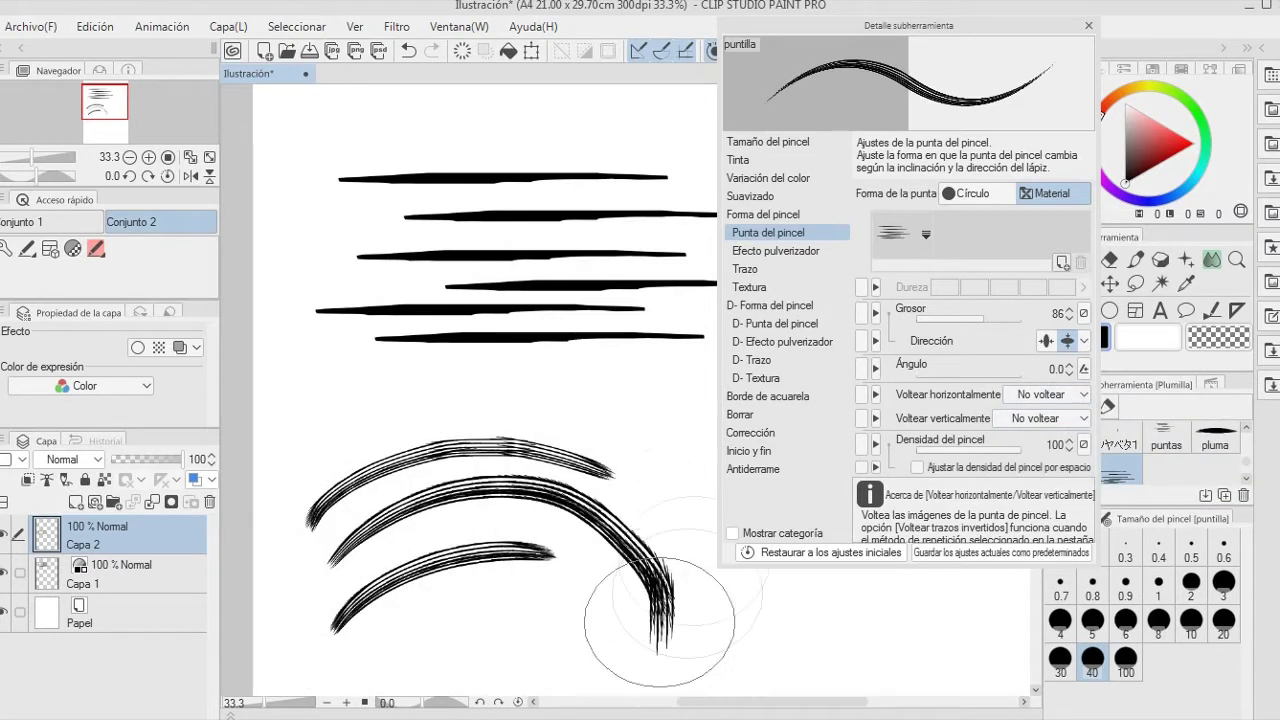
drag(305, 450, 650, 394)
drag(367, 430, 643, 438)
mouse_move(408, 466)
mouse_down()
mouse_move(537, 424)
mouse_move(548, 446)
mouse_up()
mouse_move(468, 480)
mouse_down()
mouse_move(563, 482)
mouse_move(538, 535)
mouse_up()
drag(404, 470, 466, 412)
drag(430, 466, 530, 420)
drag(573, 541, 614, 598)
drag(598, 540, 646, 594)
Set the brush's stroke interval to the fixed mode and paint more curved strokes and a loop as a test.
click(760, 269)
click(1003, 193)
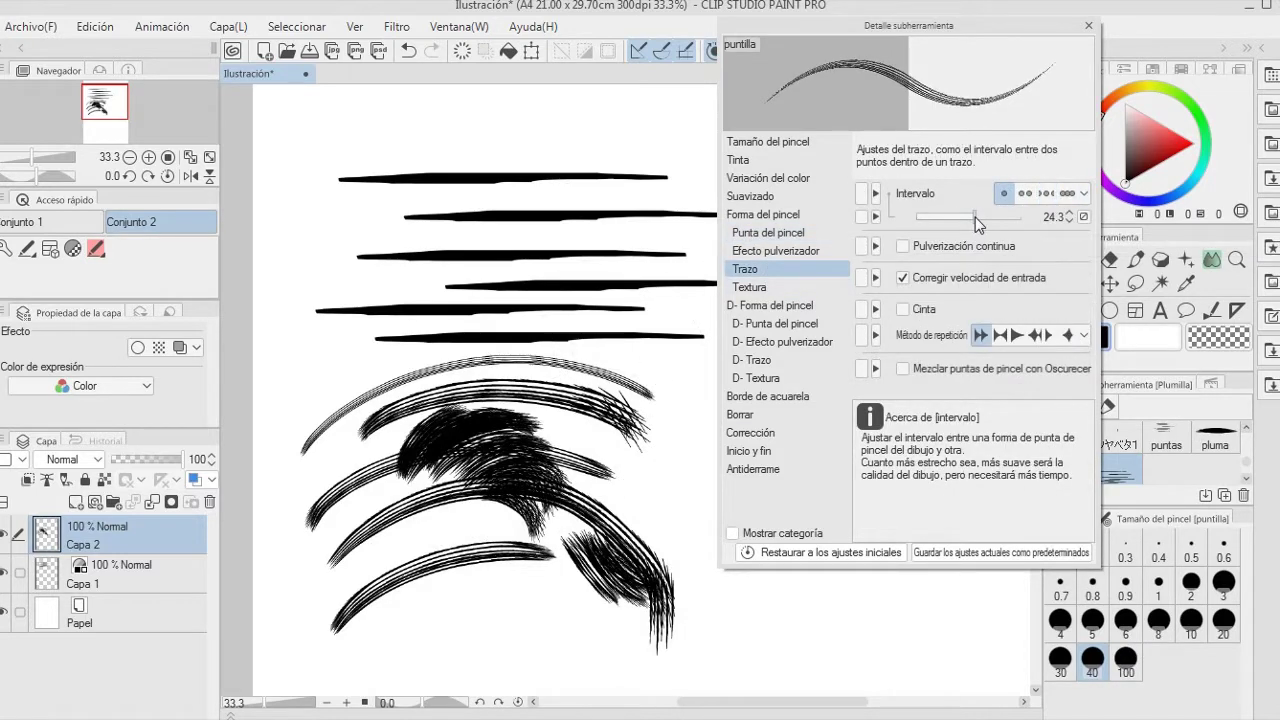
drag(350, 572, 470, 535)
drag(347, 580, 522, 526)
drag(394, 608, 552, 576)
mouse_move(490, 410)
mouse_down()
mouse_move(340, 394)
mouse_move(392, 460)
mouse_up()
mouse_move(456, 618)
mouse_down()
mouse_move(552, 590)
mouse_move(554, 606)
mouse_up()
Set the brush's stabilization to 2 in its correction settings, check the remaining categories and close the detailed settings.
click(782, 287)
click(765, 432)
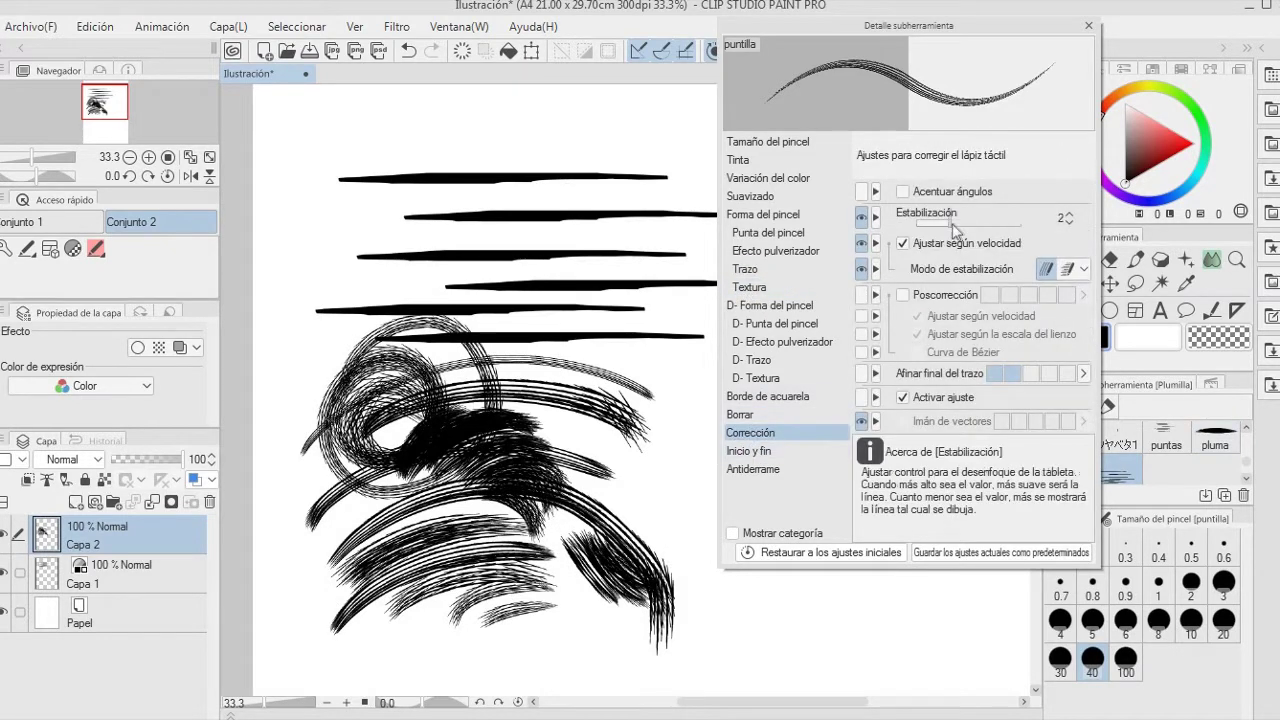
click(750, 451)
click(752, 469)
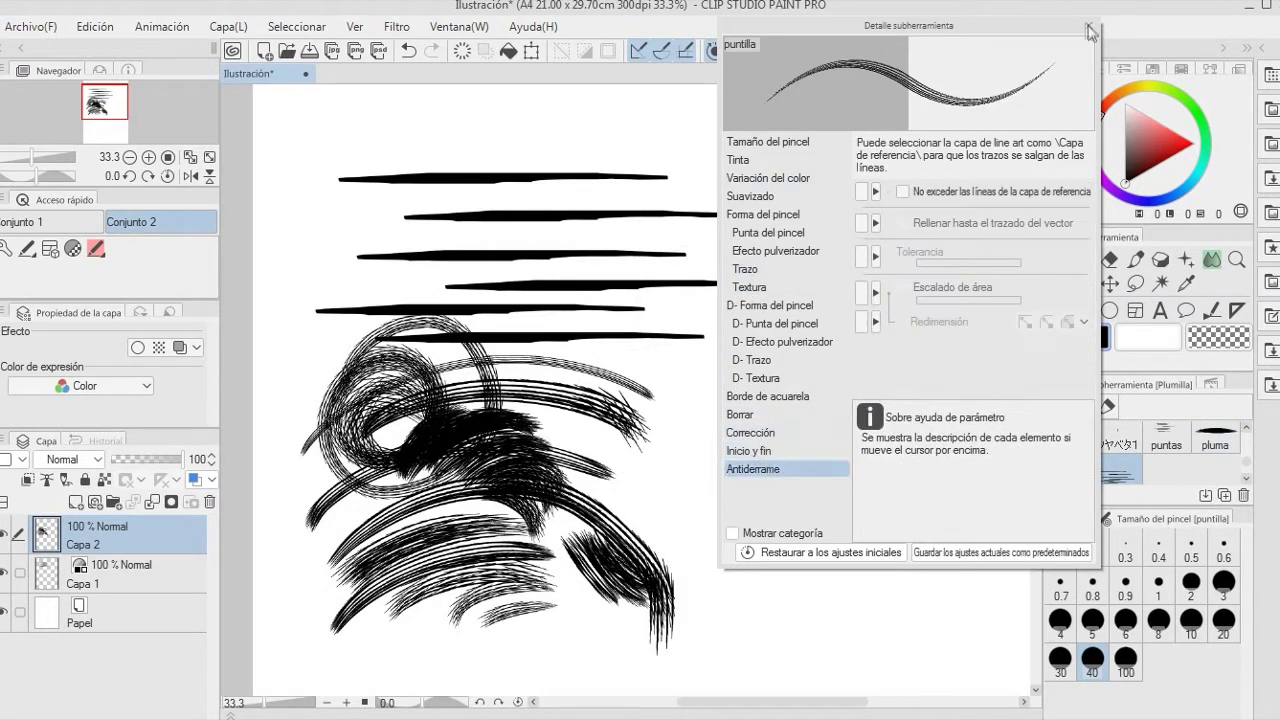
click(1089, 25)
Paint a band of overlapping feathery strokes with the puntilla brush in the empty area beside the earlier tests.
drag(950, 302, 873, 268)
mouse_move(704, 500)
mouse_down()
mouse_move(782, 460)
mouse_move(812, 482)
mouse_up()
mouse_move(800, 490)
mouse_down()
mouse_move(853, 441)
mouse_move(843, 480)
mouse_move(743, 500)
mouse_move(829, 471)
mouse_move(750, 500)
mouse_move(690, 490)
mouse_move(860, 465)
mouse_move(806, 480)
mouse_move(815, 456)
mouse_up()
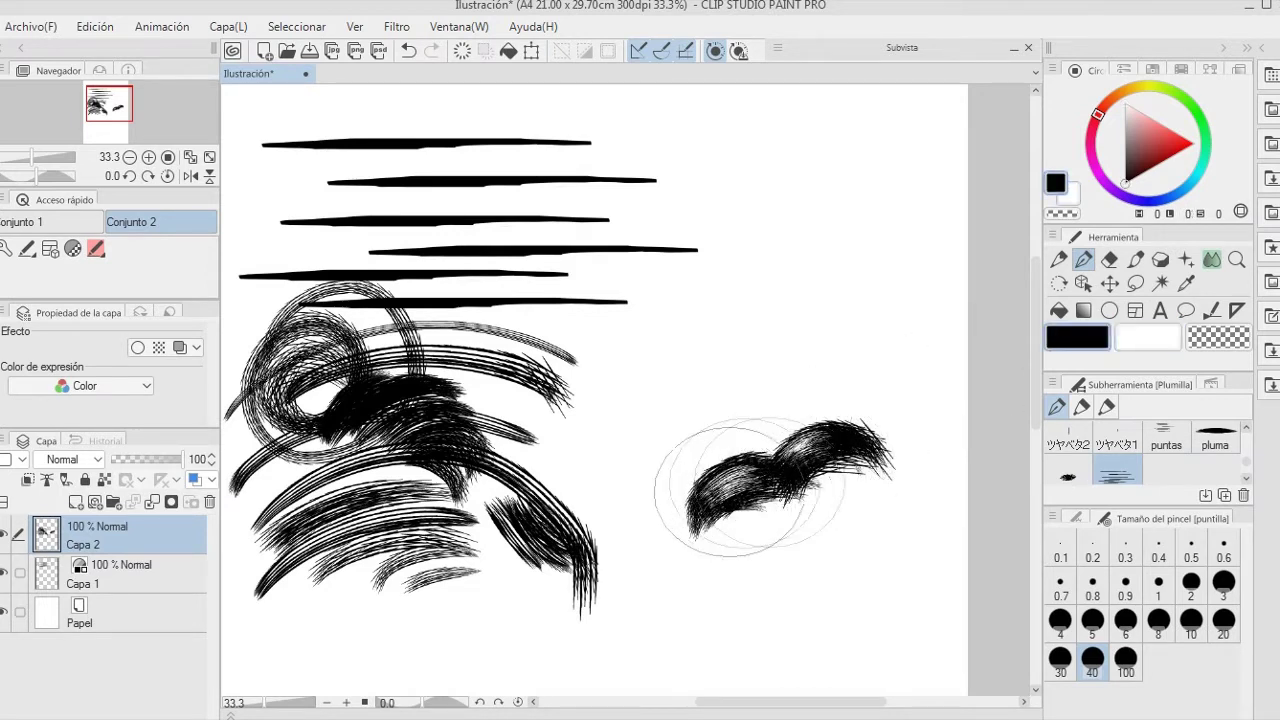
key(x)
mouse_move(808, 472)
mouse_down()
mouse_move(778, 478)
mouse_move(837, 479)
mouse_move(881, 510)
mouse_move(886, 497)
mouse_move(760, 530)
mouse_up()
drag(760, 530, 714, 482)
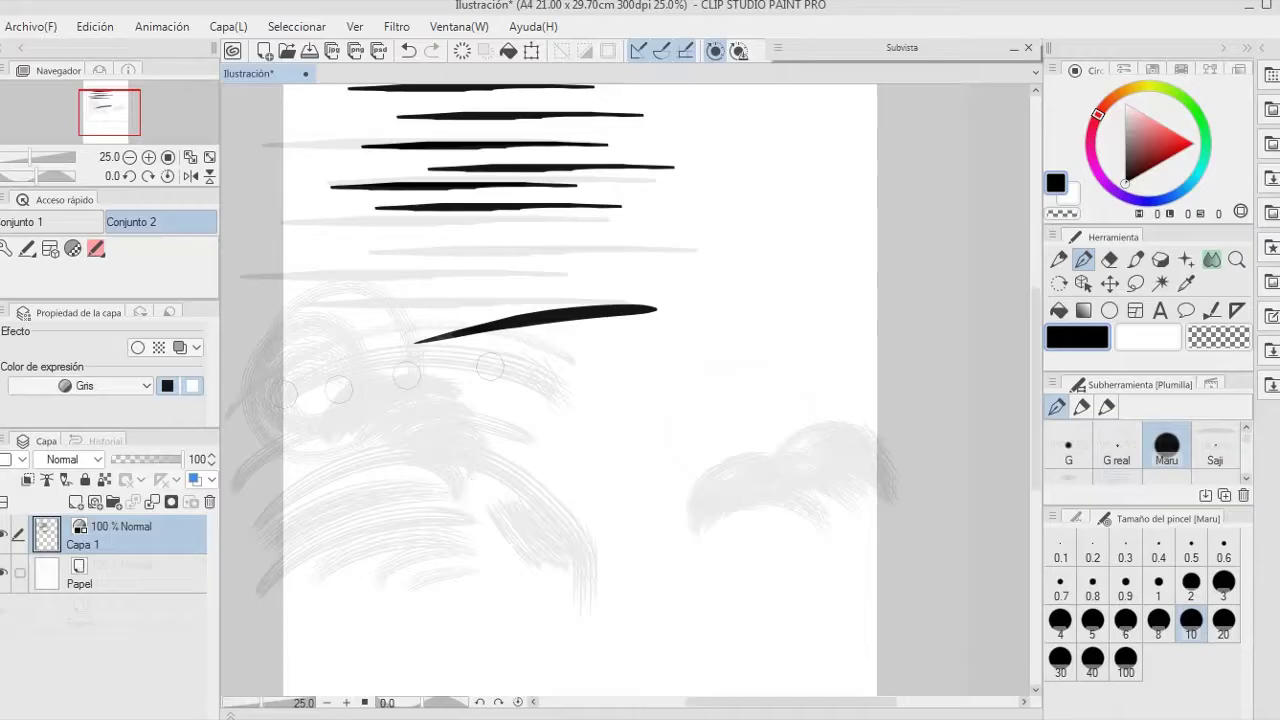
Draw overlapping tapered strokes below the six lines with the Maru pen at size 10 to form a dense feather shape.
drag(510, 332, 750, 328)
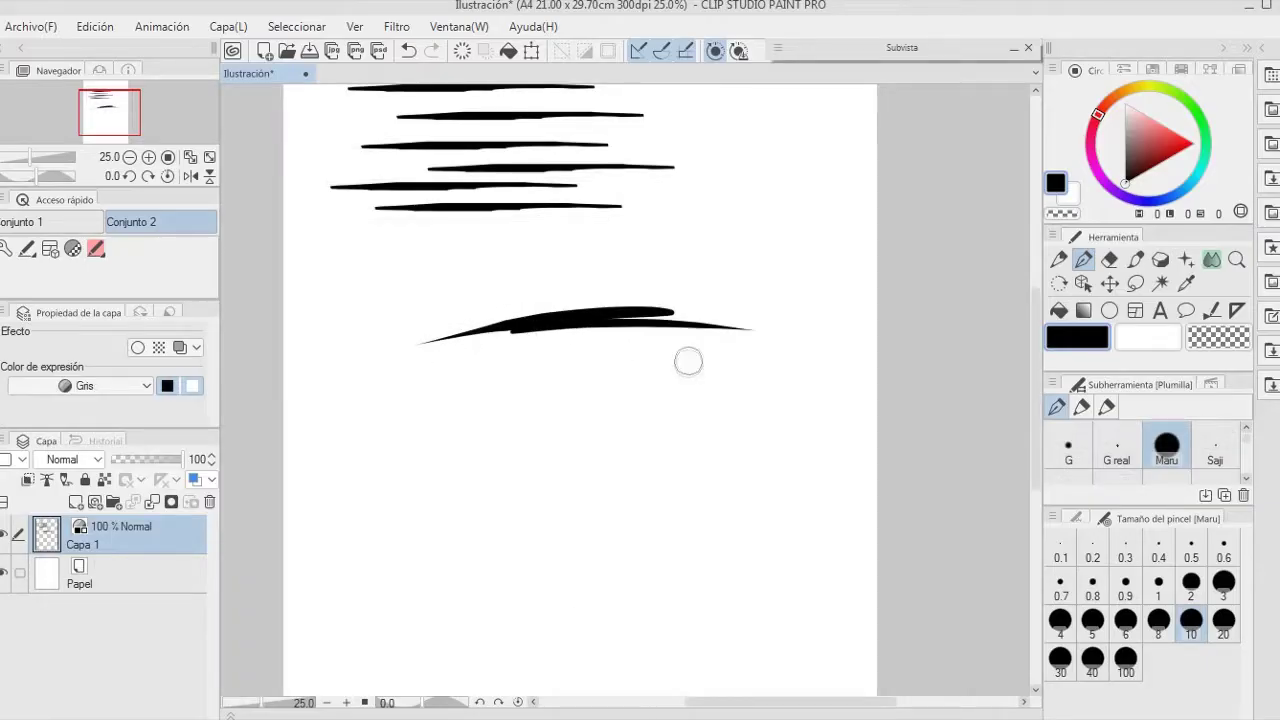
drag(420, 352, 676, 332)
drag(540, 350, 780, 360)
drag(430, 388, 685, 365)
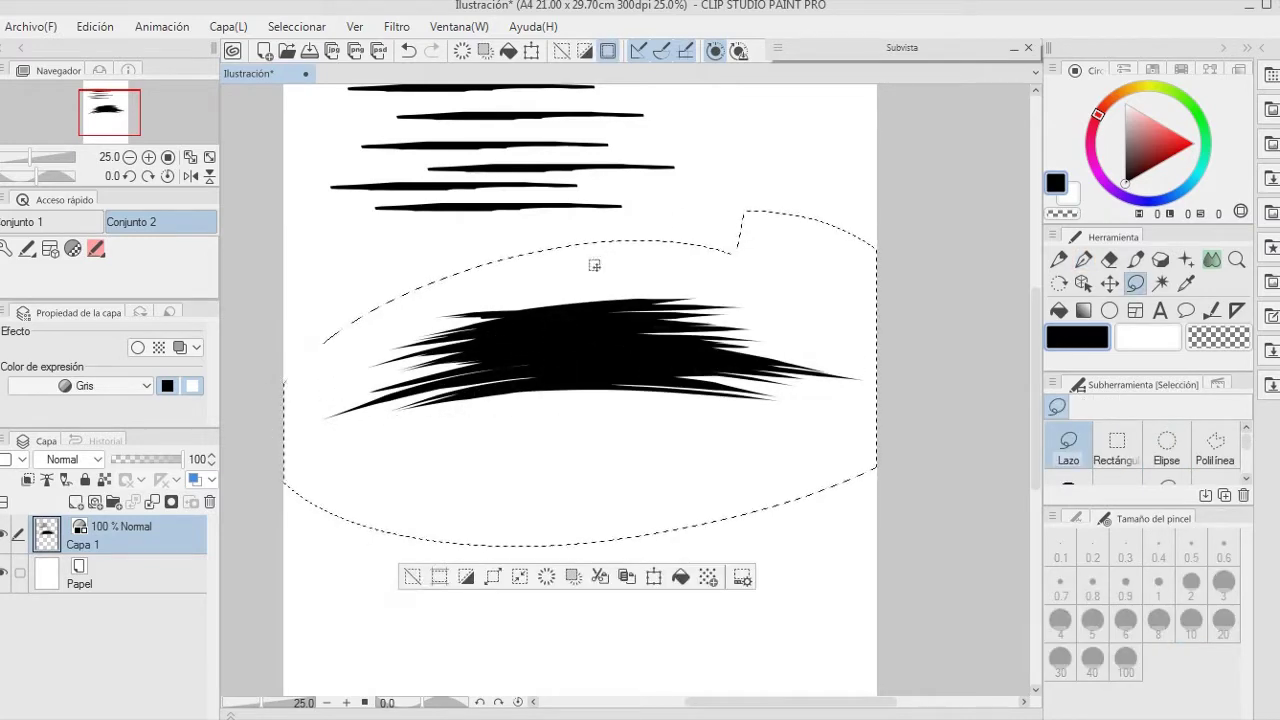
Register the selected feather shape as a material named pluma-1, usable as a brush tip shape and saved under Image material.
click(95, 26)
mouse_move(247, 441)
click(519, 467)
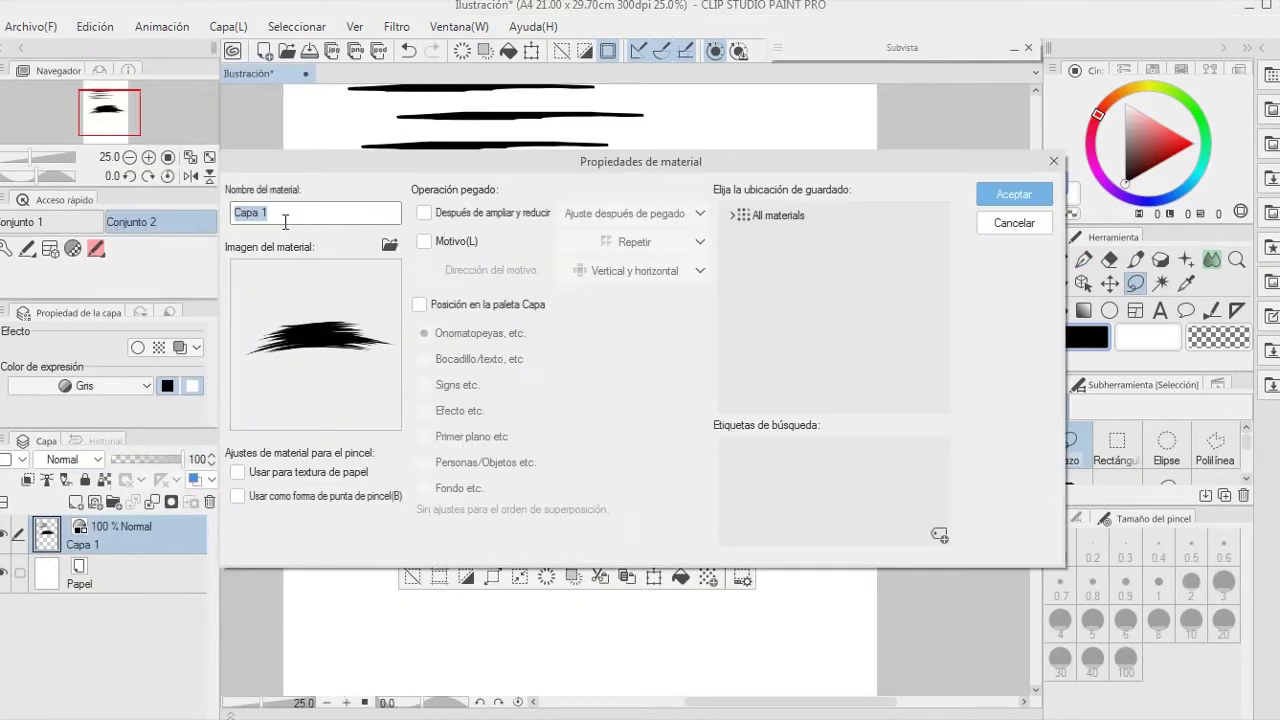
click(386, 498)
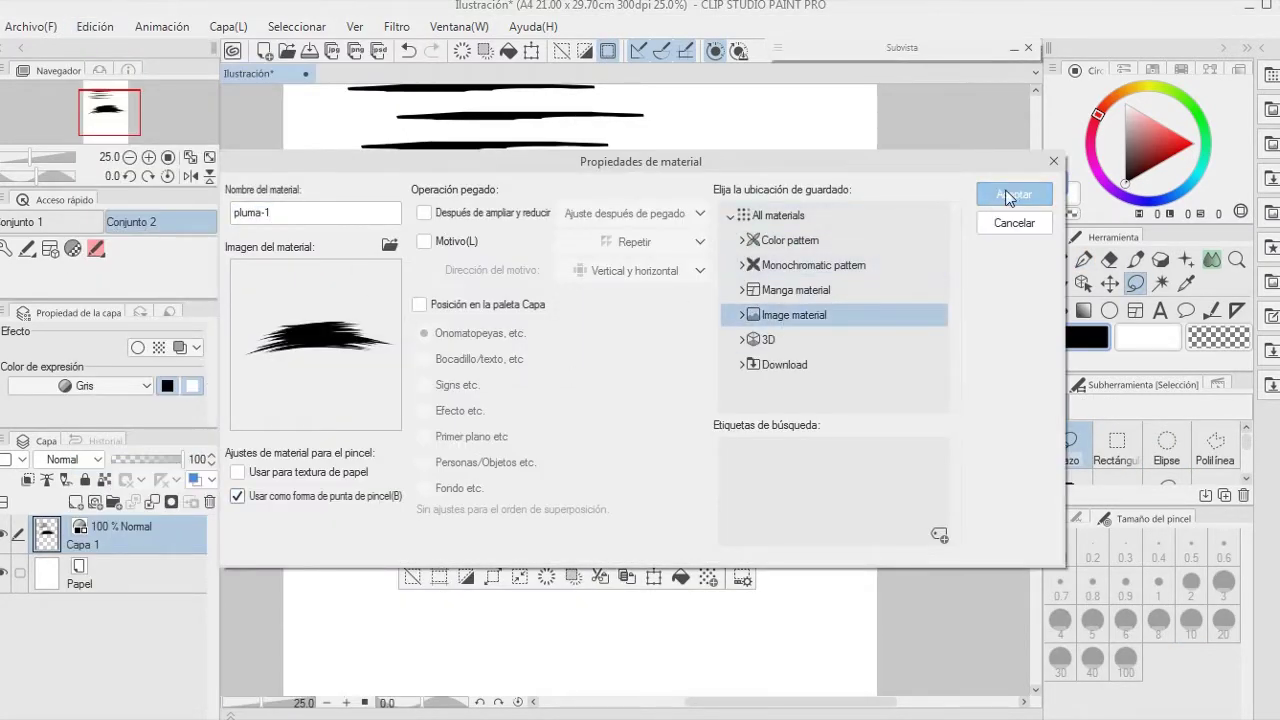
click(1012, 194)
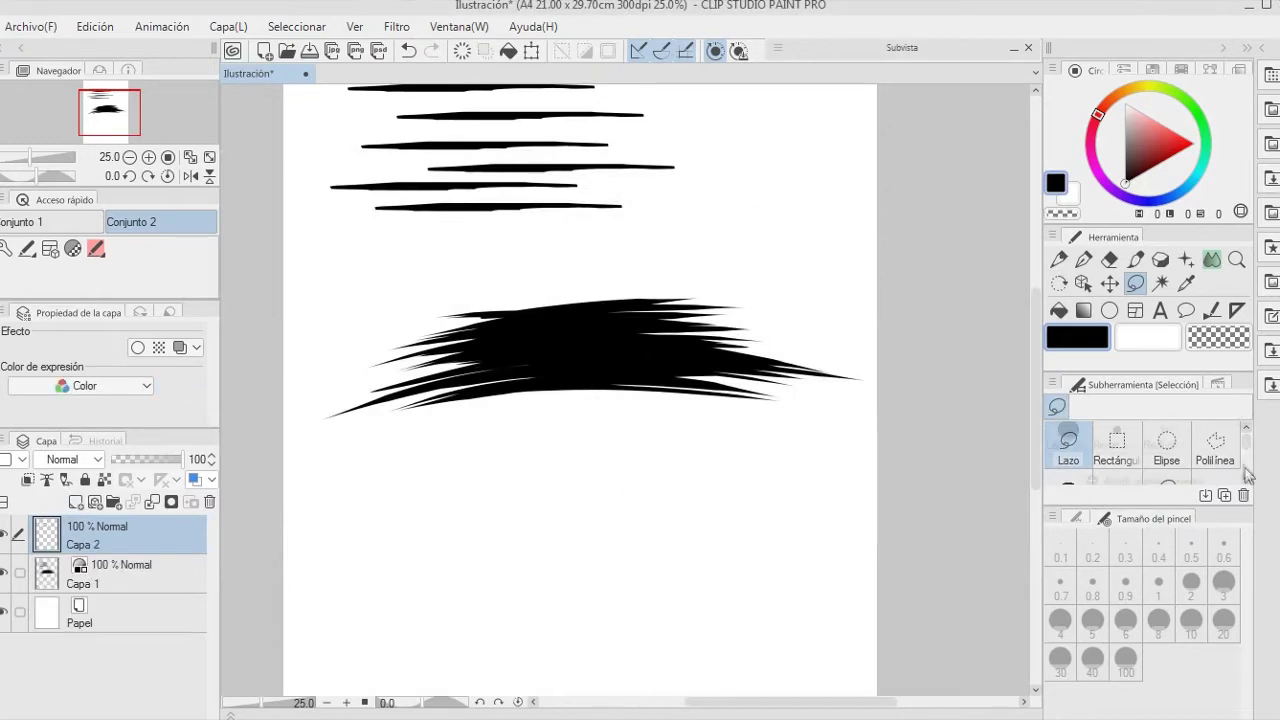
Add another G pen to the pen sub tools and rename it plumalarga.
click(1084, 259)
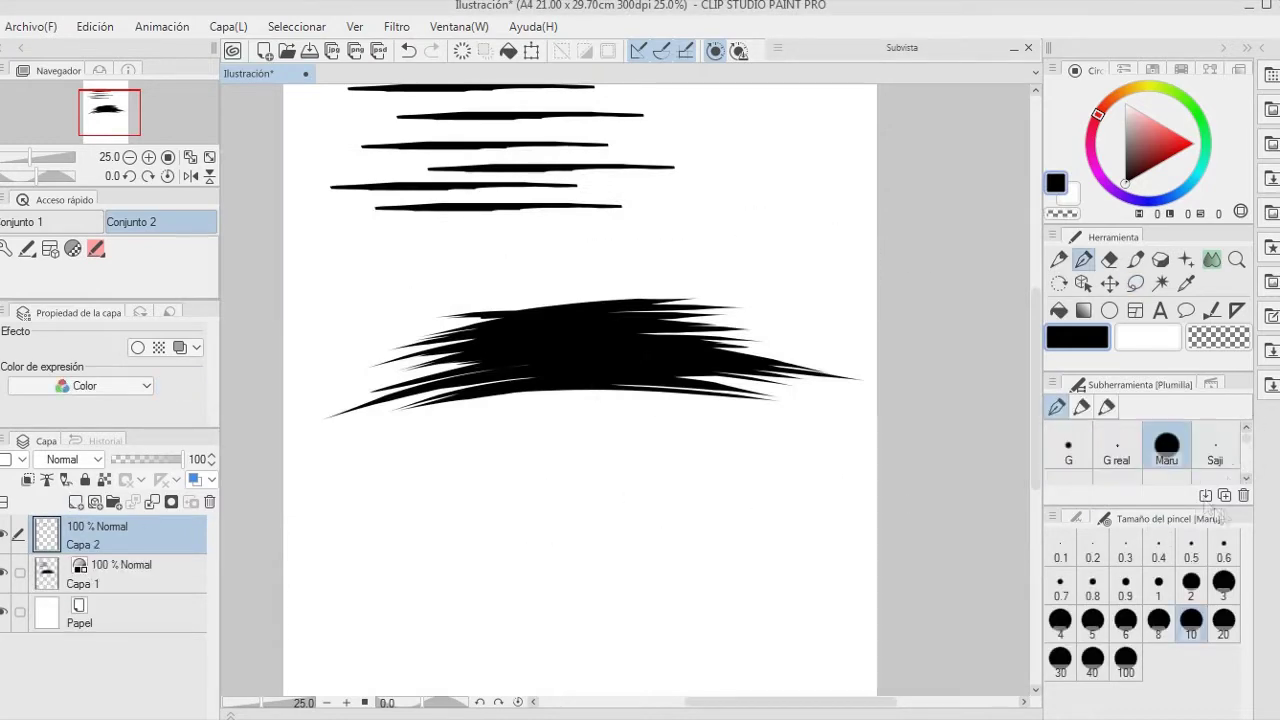
drag(1247, 440, 1247, 472)
click(1052, 384)
click(856, 350)
click(496, 328)
click(530, 351)
click(760, 203)
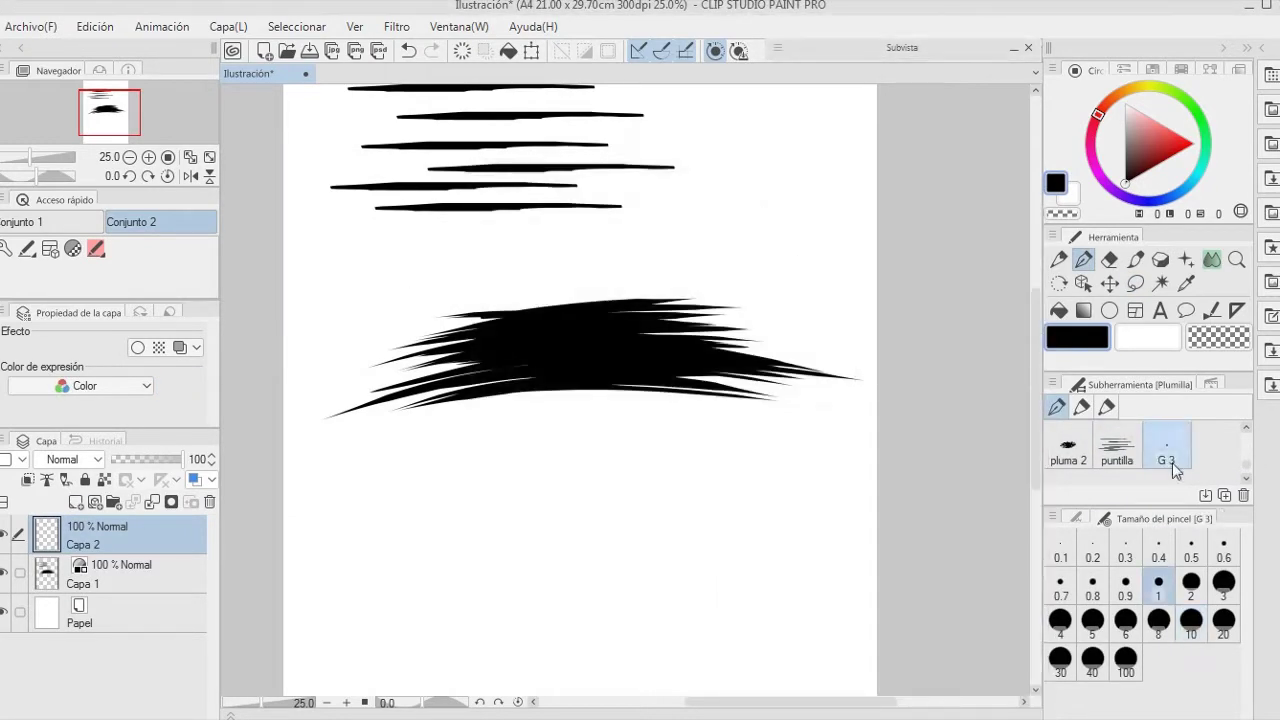
right_click(1172, 463)
click(1090, 205)
text(plumala)
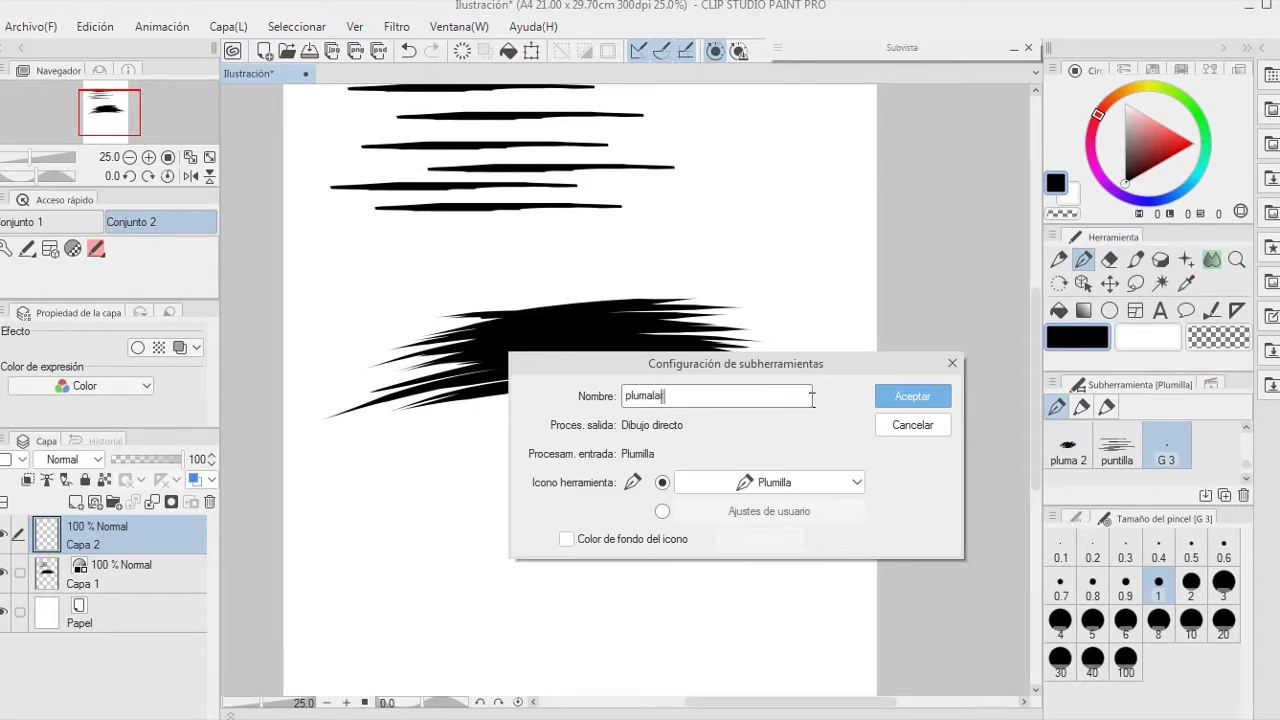
text(rga)
click(912, 396)
Set the plumalarga brush tip to a material, searching for pluma and choosing the pluma-1 shape.
click(1076, 518)
click(1243, 713)
click(1054, 195)
click(986, 234)
text(pluma)
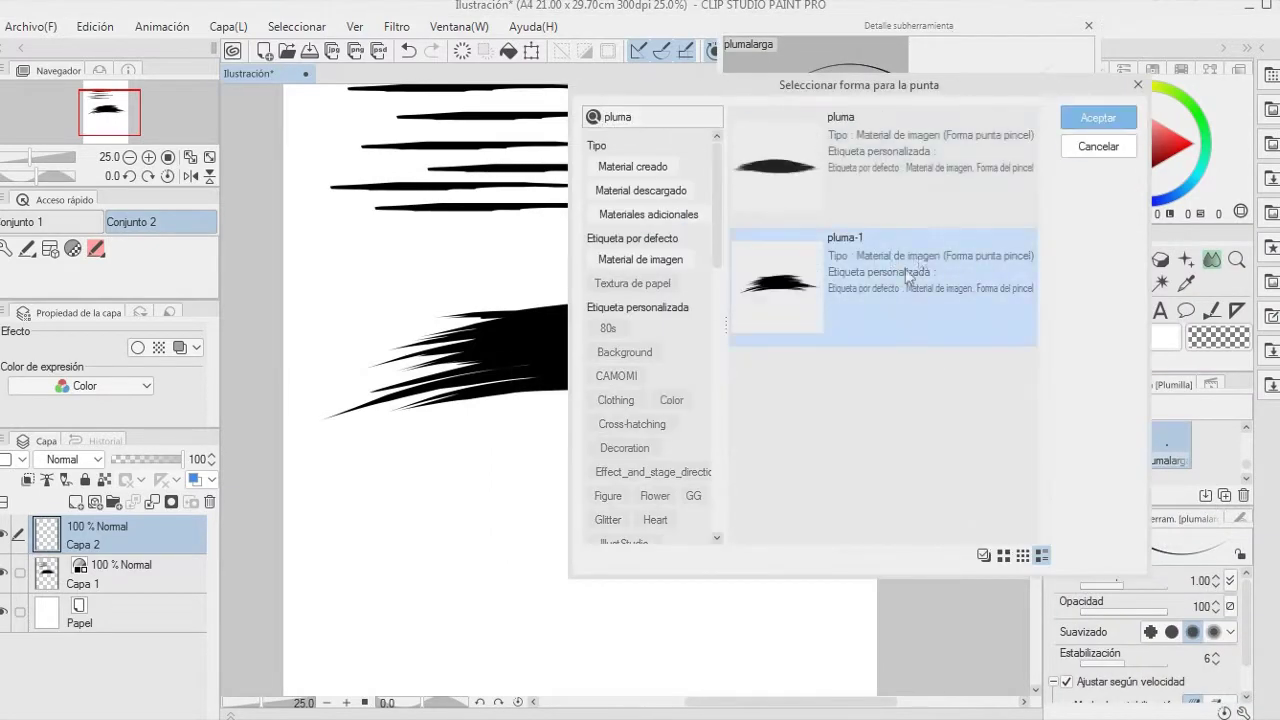
click(1098, 118)
Set the plumalarga brush size to 20 and paint test strokes in the empty area below the feather shape.
click(1240, 518)
click(1223, 622)
drag(347, 568, 635, 520)
key(ctrl+z)
drag(460, 578, 596, 490)
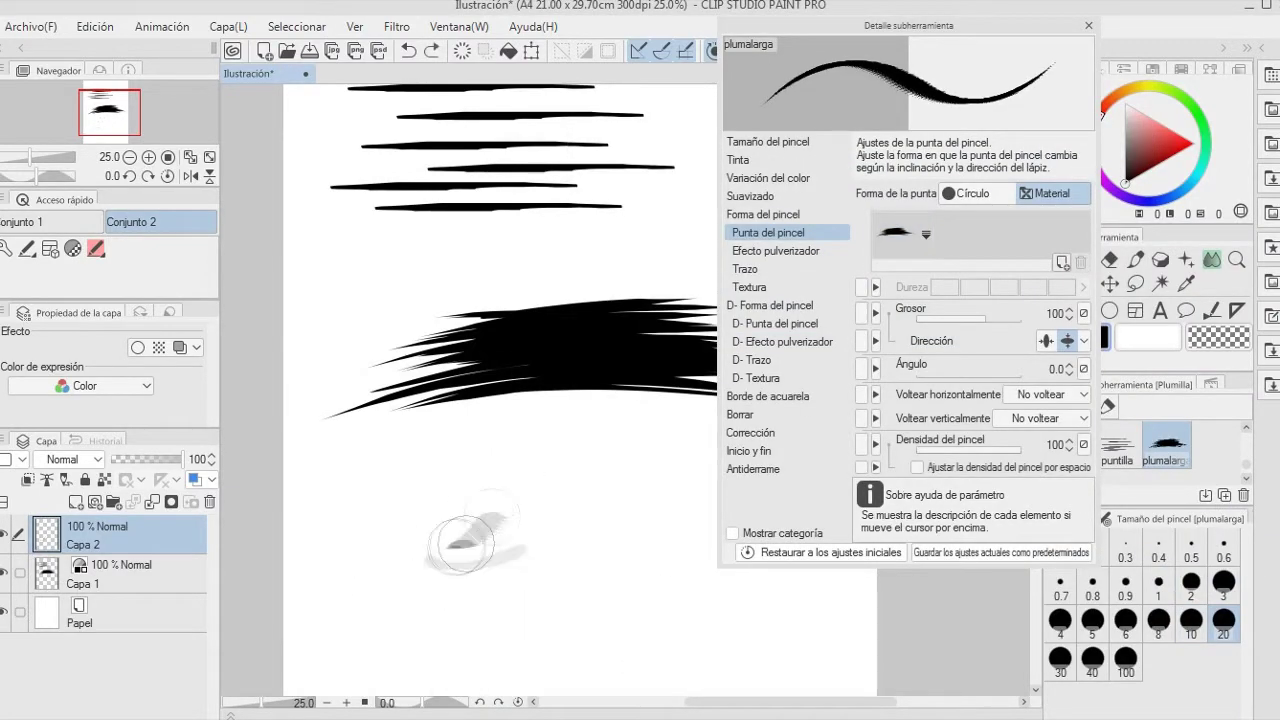
Adjust the angle dynamics of the plumalarga brush tip and try a short test stroke.
click(766, 142)
click(763, 214)
click(768, 232)
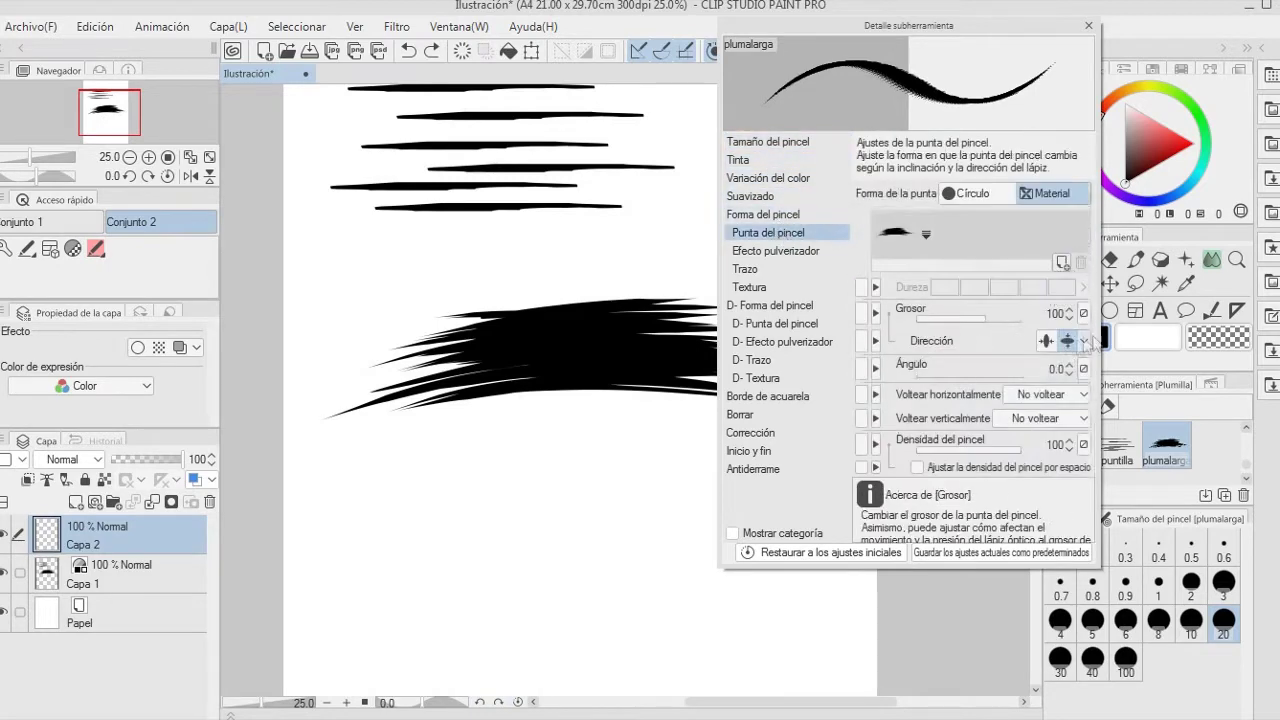
click(1083, 368)
drag(357, 580, 461, 543)
key(ctrl+z)
Set the brush size to 40, try two rising test strokes and undo them.
click(1092, 660)
mouse_move(396, 604)
mouse_down()
mouse_move(526, 486)
mouse_move(500, 490)
mouse_up()
drag(368, 580, 522, 460)
key(ctrl+z)
key(ctrl+z)
key(ctrl+z)
Set the brush's stroke interval to 29.1 and paint overlapping diagonal test strokes below the feather shape.
click(746, 269)
click(973, 217)
drag(400, 588, 547, 526)
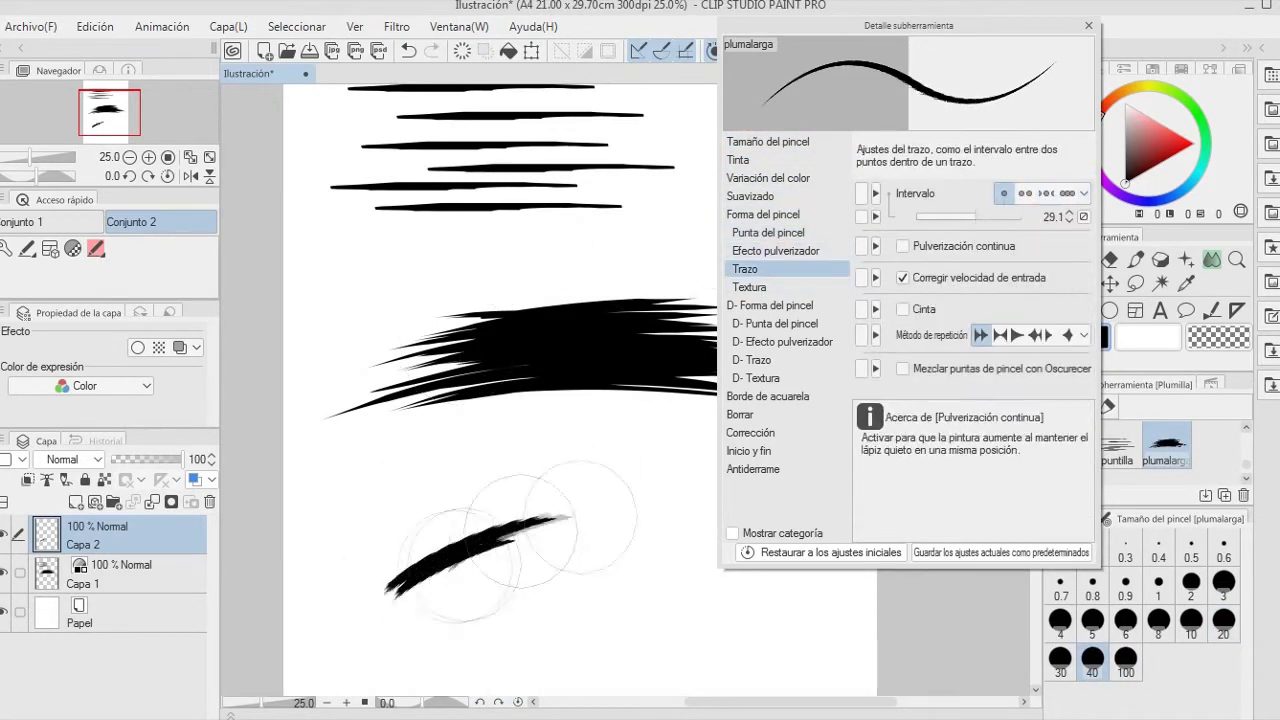
drag(418, 618, 560, 526)
drag(452, 630, 572, 535)
key(ctrl+z)
Open the brush's correction settings and paint several more rising test strokes.
click(750, 432)
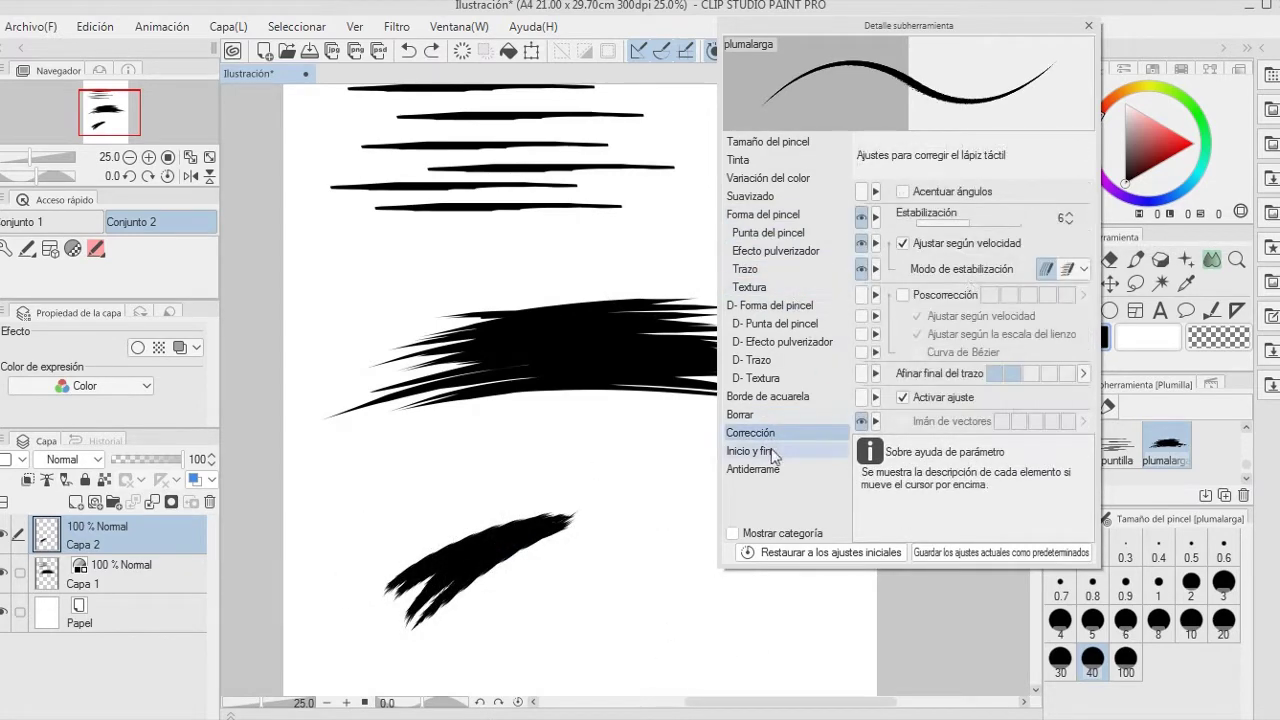
mouse_move(378, 556)
mouse_down()
mouse_move(471, 491)
mouse_move(510, 484)
mouse_up()
mouse_move(322, 612)
mouse_down()
mouse_move(369, 336)
mouse_move(430, 436)
mouse_up()
key(ctrl+z)
drag(370, 598, 434, 436)
Change the brush tip's horizontal and vertical flip settings, painting steep test strokes to compare the effect.
click(762, 269)
click(770, 232)
drag(300, 560, 350, 300)
drag(335, 605, 345, 330)
click(1083, 418)
click(1035, 438)
click(1083, 394)
click(1030, 451)
drag(346, 490, 368, 320)
drag(392, 435, 414, 215)
Paint overlapping curved feathers with plumalarga at size 40 in the page's lower right, plus a test stroke with puntilla.
drag(635, 610, 558, 385)
drag(690, 480, 630, 590)
key(ctrl+z)
drag(700, 460, 590, 580)
drag(700, 560, 832, 524)
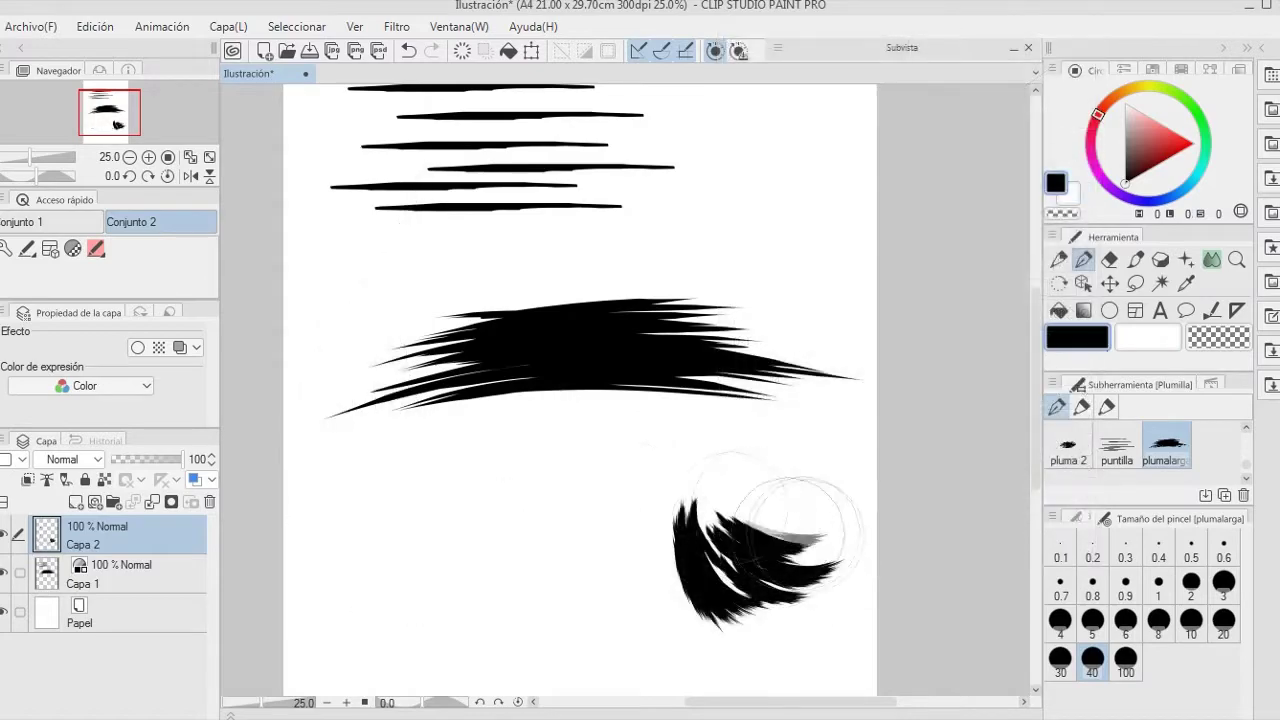
click(1117, 446)
drag(396, 520, 550, 500)
Ink fine lines and long hair strands around the witch's face with the G pen.
drag(1246, 465, 1246, 435)
click(1068, 447)
drag(470, 408, 472, 436)
drag(708, 437, 706, 456)
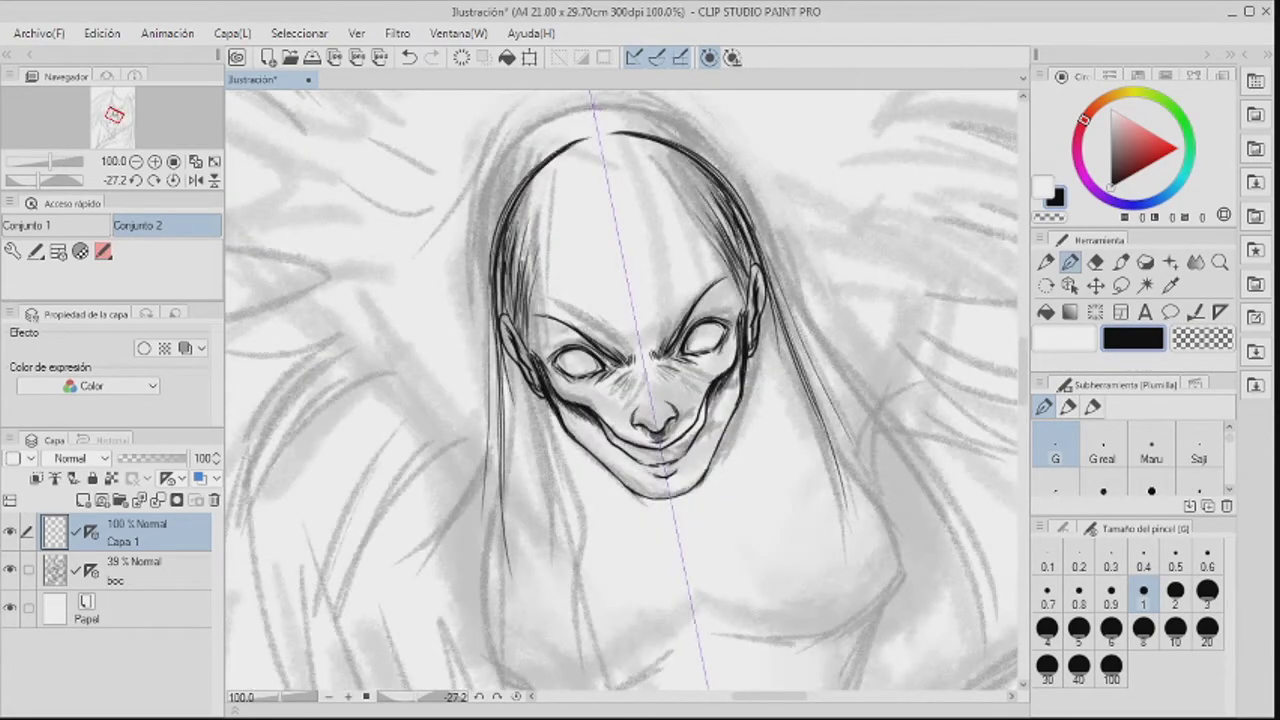
drag(524, 315, 530, 543)
drag(526, 385, 540, 581)
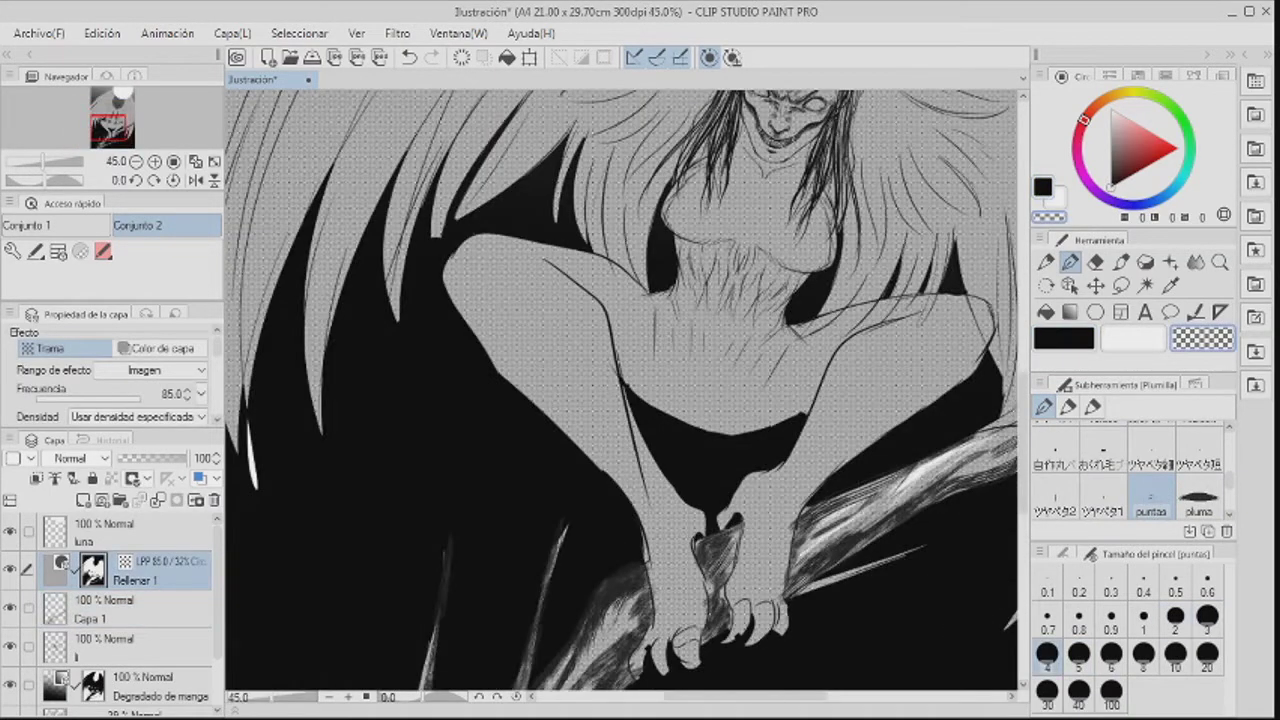
Erase a highlight from the leg's tone with puntas at size 4 and paint white fog on the niebla2 layer.
drag(630, 520, 617, 276)
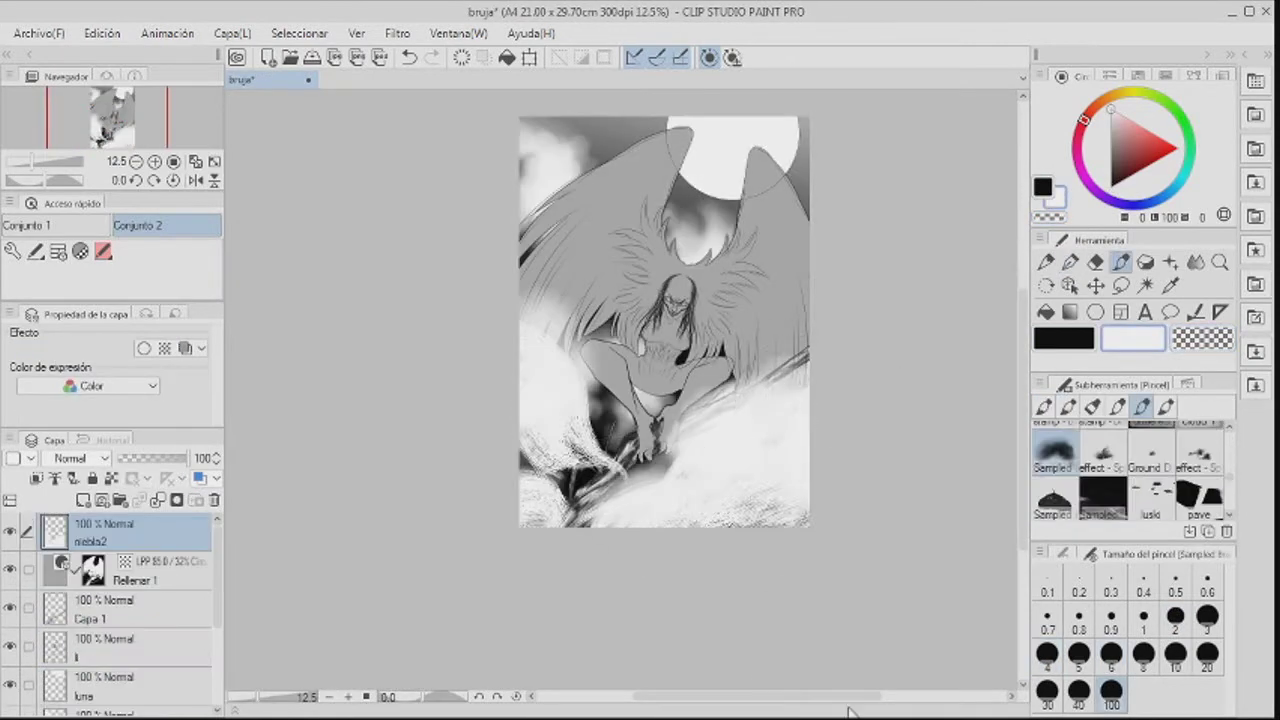
drag(538, 326, 547, 361)
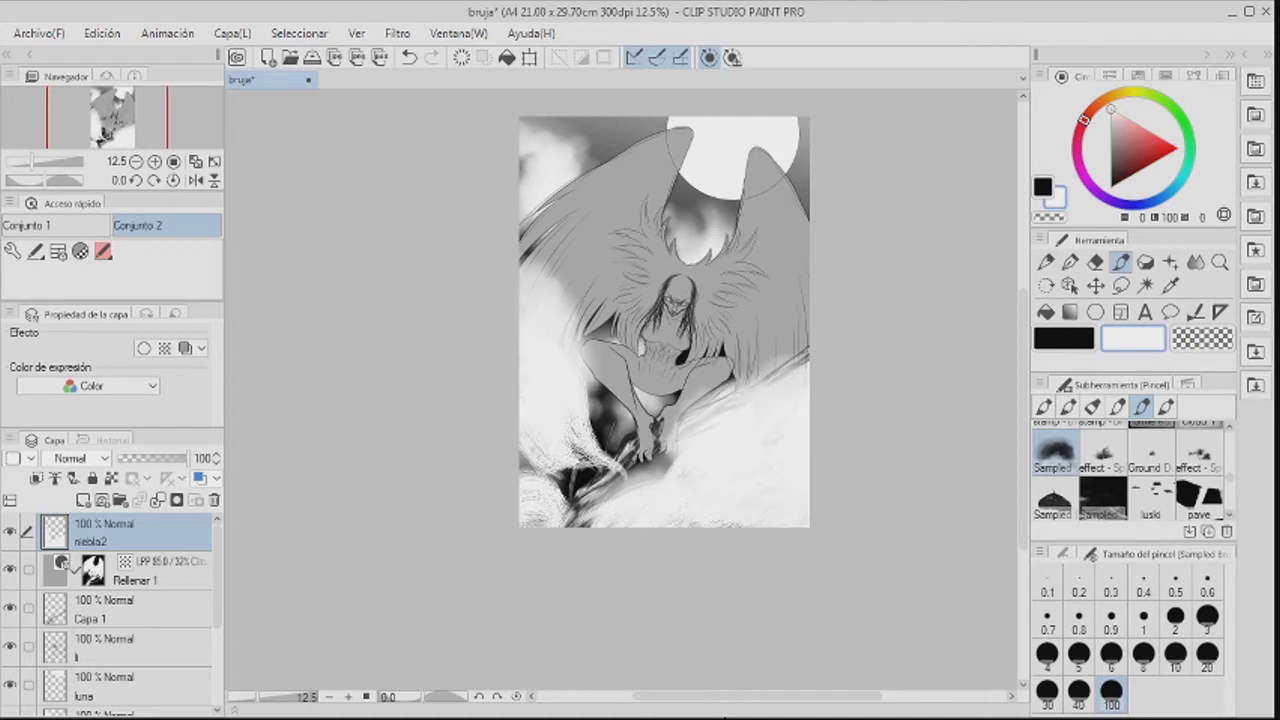
Set the tone density of the Rellenar 1 layer to 68.
click(204, 581)
scroll(70, 362, down, 2)
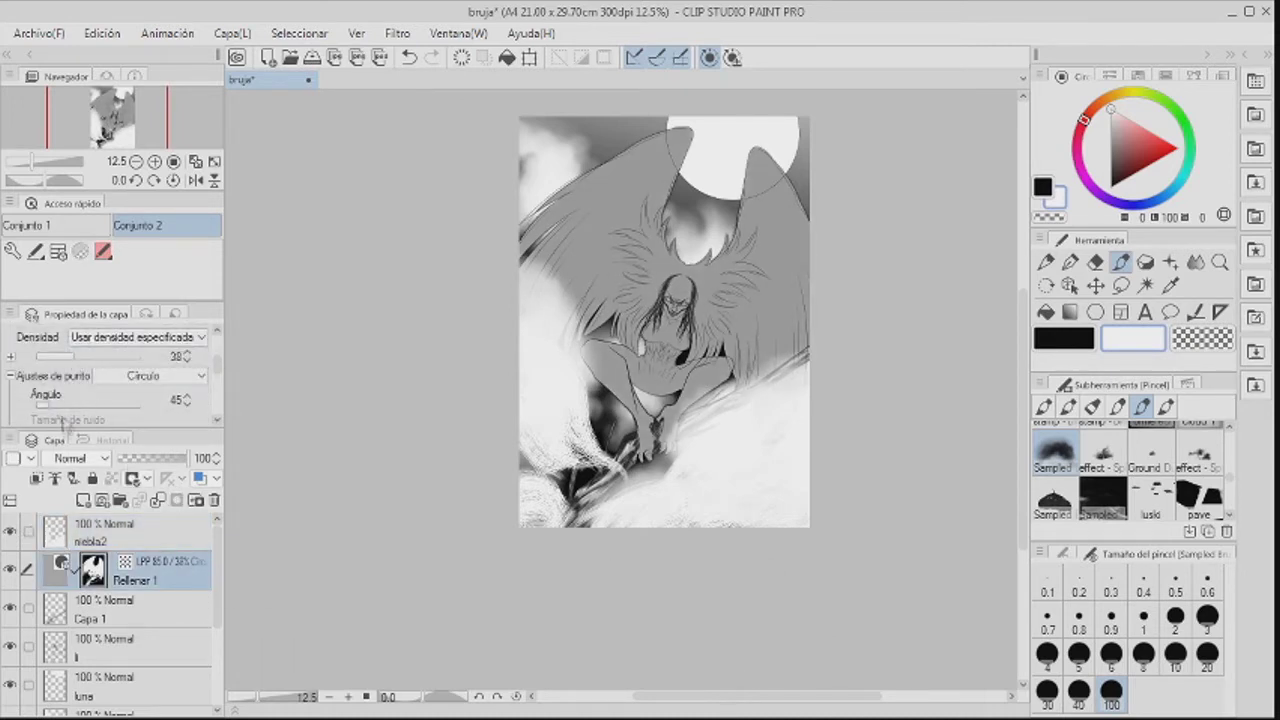
mouse_move(90, 362)
mouse_down()
mouse_move(112, 358)
mouse_move(103, 363)
mouse_up()
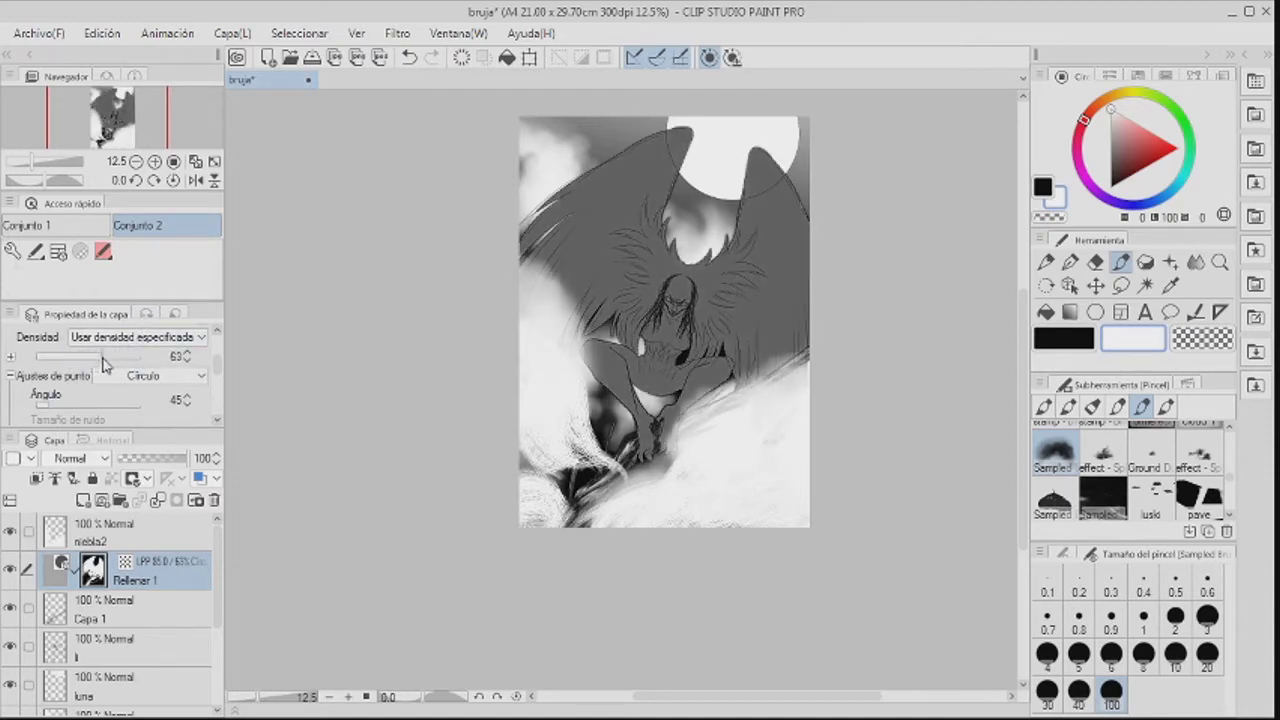
click(107, 358)
Erase the tone from the witch's forehead and face on Rellenar 1 using the puntas pen with transparent color.
key(ctrl+space)
click(678, 310)
click(678, 310)
click(678, 310)
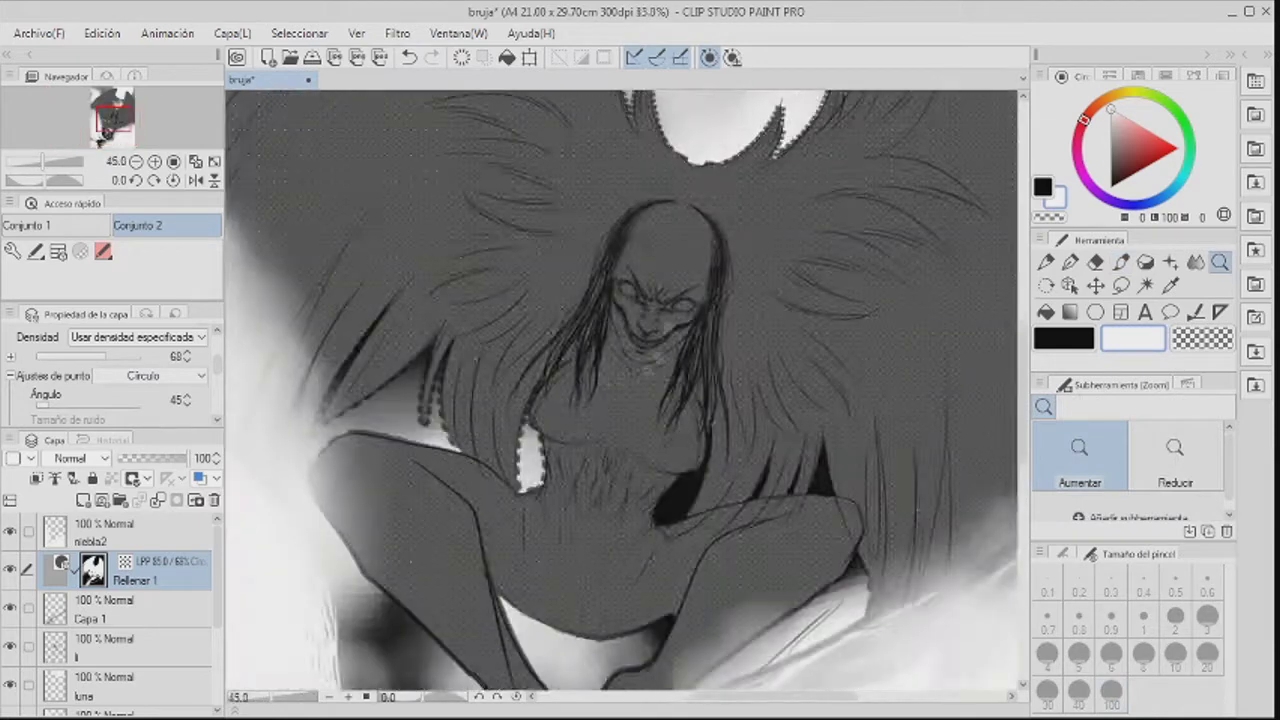
click(671, 283)
key(p)
click(1175, 655)
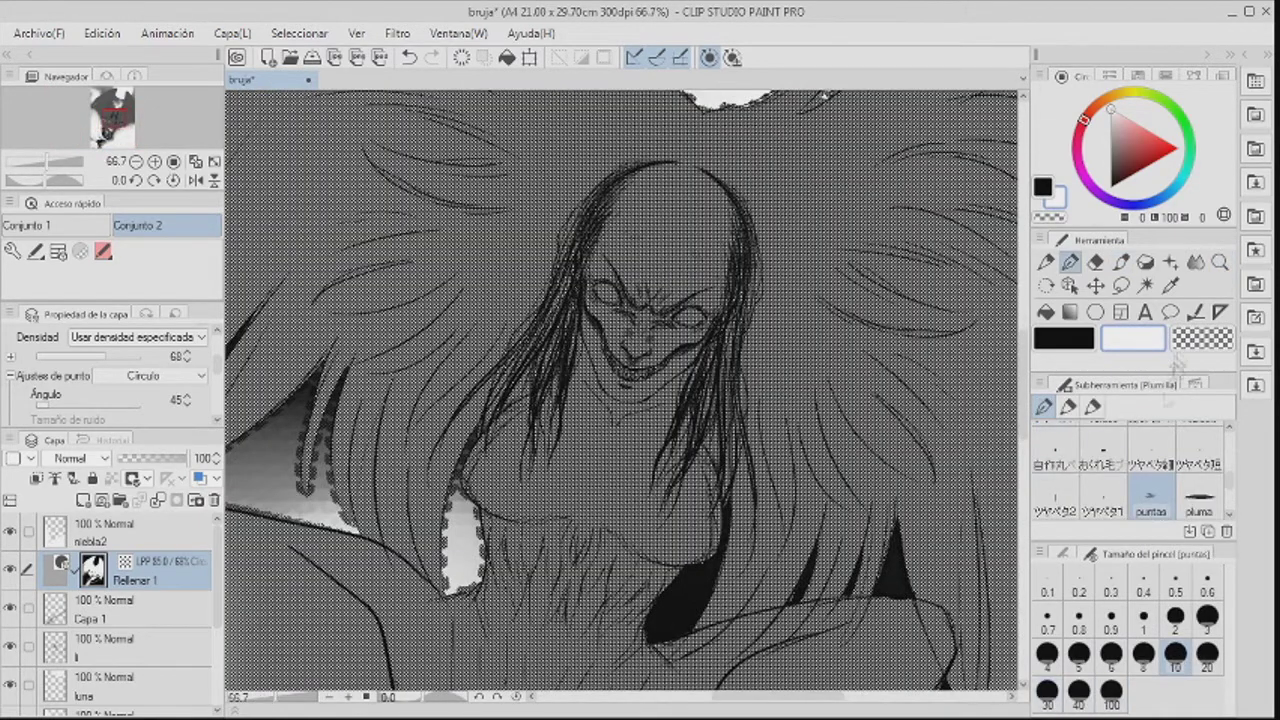
key(ctrl+z)
key(ctrl+z)
mouse_move(634, 182)
mouse_down()
mouse_move(692, 180)
mouse_move(670, 200)
mouse_move(650, 195)
mouse_move(690, 220)
mouse_up()
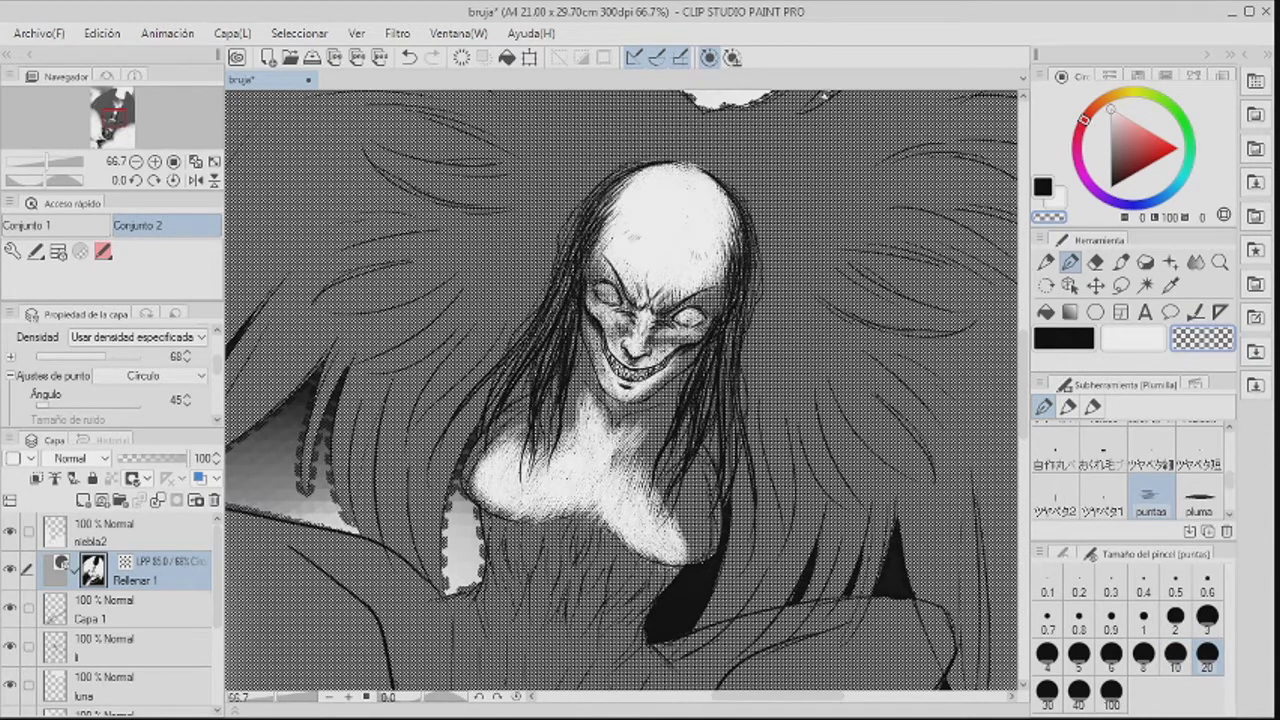
Erase the tone over the witch's neck, chest and abdomen with transparent puntas strokes at size 20.
drag(628, 440, 662, 518)
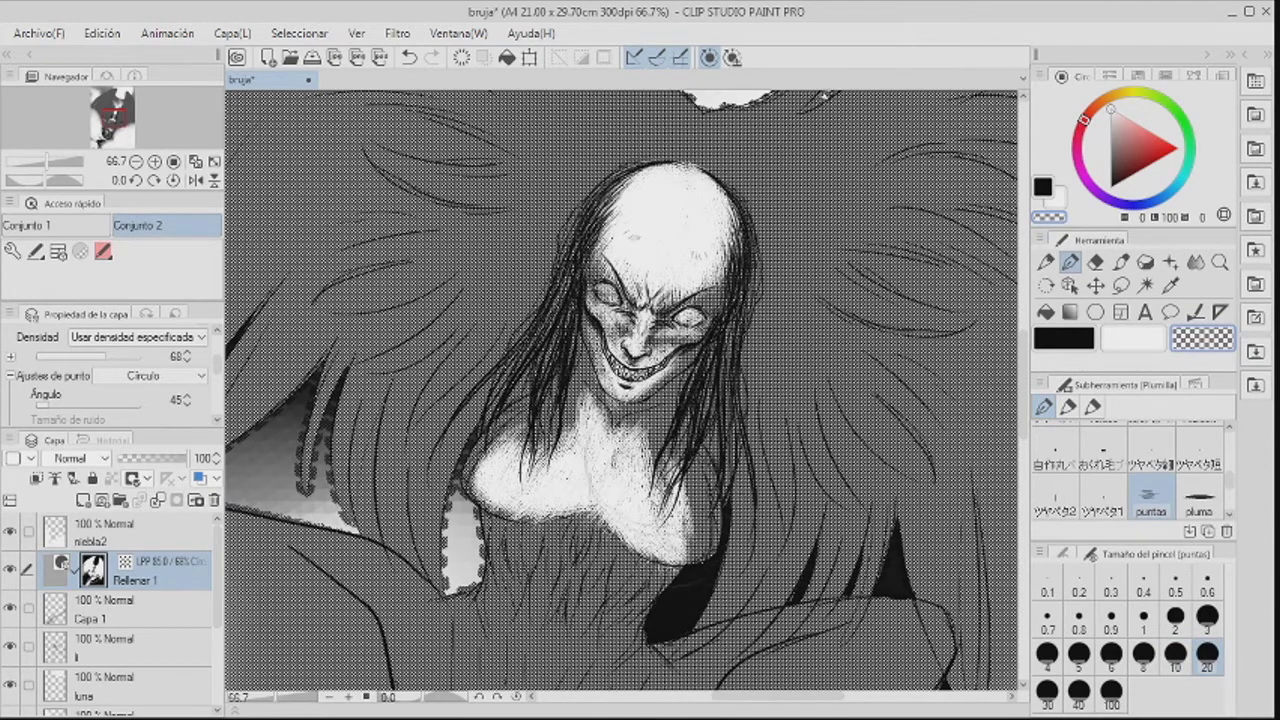
drag(632, 434, 656, 500)
drag(530, 420, 580, 475)
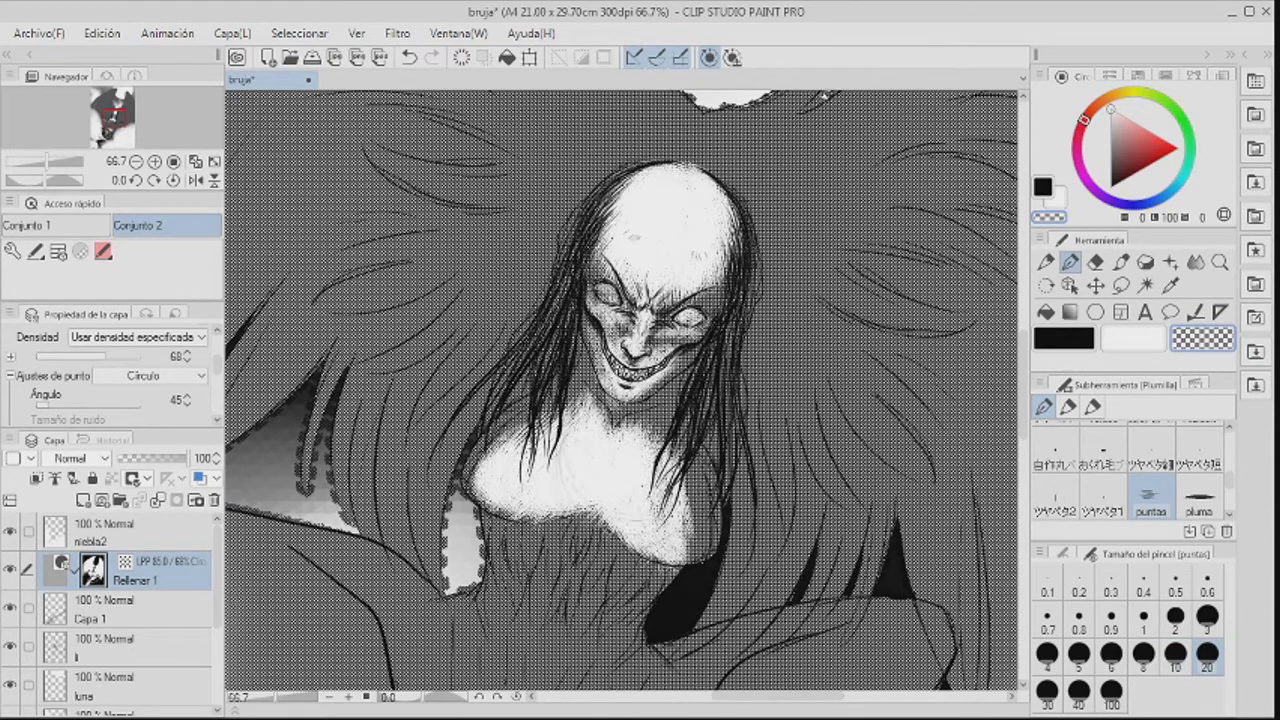
scroll(756, 566, down, 2)
drag(628, 528, 665, 600)
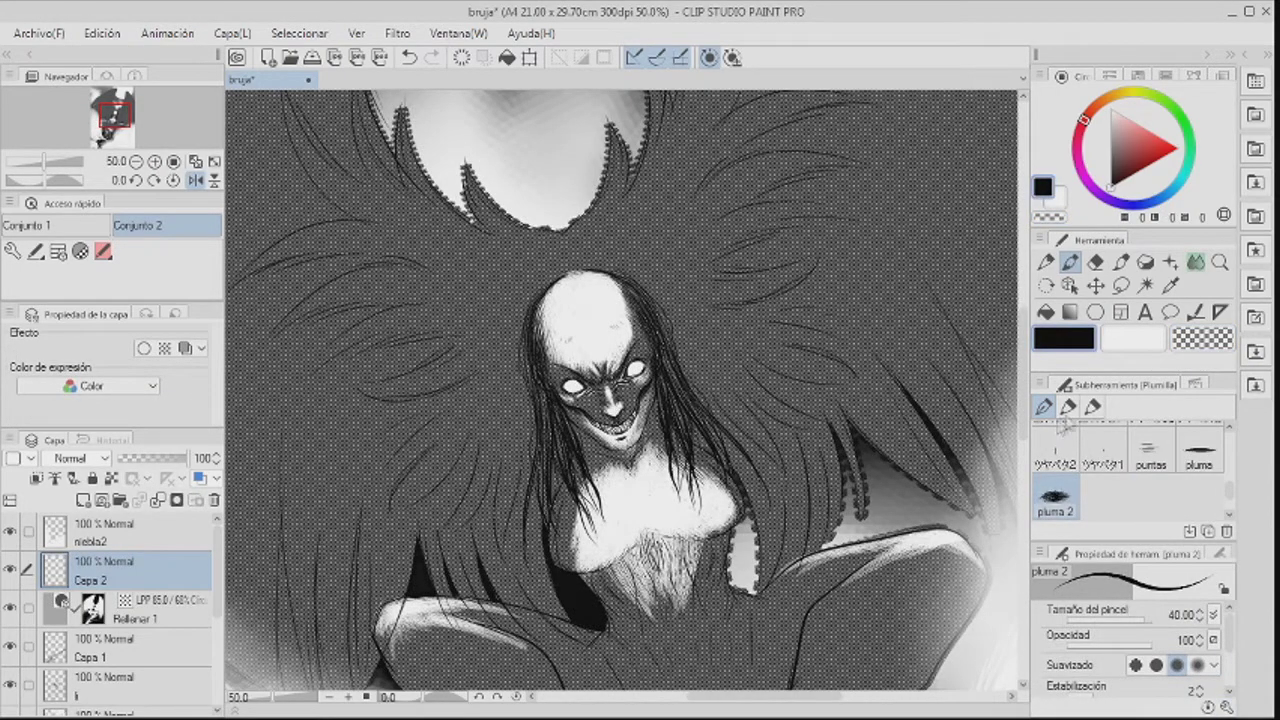
Paint black feathers fanning out on both sides of the witch's head with pluma 2 at size 40 on Capa 2.
drag(488, 320, 336, 342)
mouse_move(485, 328)
mouse_down()
mouse_move(340, 402)
mouse_move(400, 438)
mouse_up()
drag(492, 355, 425, 475)
mouse_move(500, 345)
mouse_down()
mouse_move(455, 512)
mouse_move(495, 498)
mouse_move(512, 530)
mouse_up()
mouse_move(690, 360)
mouse_down()
mouse_move(767, 458)
mouse_move(806, 434)
mouse_up()
mouse_move(688, 340)
mouse_down()
mouse_move(808, 400)
mouse_move(838, 350)
mouse_up()
drag(688, 316, 855, 324)
drag(688, 290, 828, 278)
mouse_move(694, 248)
mouse_down()
mouse_move(845, 213)
mouse_move(858, 172)
mouse_up()
drag(690, 245, 850, 200)
Add stacked rows of sideways-pointing black feathers to the collar beside the witch's head.
drag(520, 360, 707, 382)
drag(660, 345, 479, 385)
drag(640, 325, 478, 356)
drag(645, 310, 460, 334)
drag(618, 275, 420, 312)
drag(520, 245, 385, 335)
drag(640, 285, 397, 303)
Paint long black feathers sweeping upward along the upper edge of the witch's feather collar.
drag(600, 300, 666, 392)
mouse_move(672, 335)
mouse_down()
mouse_move(540, 248)
mouse_move(523, 185)
mouse_up()
drag(700, 326, 573, 210)
key(ctrl+z)
drag(680, 335, 610, 165)
drag(712, 345, 644, 182)
drag(798, 350, 710, 248)
drag(798, 345, 812, 343)
drag(805, 375, 692, 352)
Fill the collar with short black strokes and extend its feathers downward around the shoulder.
drag(608, 352, 684, 364)
drag(592, 343, 714, 347)
mouse_move(628, 368)
mouse_down()
mouse_move(690, 374)
mouse_move(590, 390)
mouse_move(632, 512)
mouse_up()
mouse_move(648, 424)
mouse_down()
mouse_move(580, 486)
mouse_move(528, 572)
mouse_up()
drag(574, 490, 486, 542)
drag(540, 480, 450, 490)
drag(622, 430, 584, 608)
drag(648, 500, 650, 612)
Paint curved black feathers, including tall upright ones, on the upper right part of the collar.
mouse_move(805, 300)
mouse_down()
mouse_move(692, 362)
mouse_move(760, 300)
mouse_up()
drag(880, 242, 712, 335)
mouse_move(898, 262)
mouse_down()
mouse_move(718, 346)
mouse_move(684, 346)
mouse_up()
drag(720, 330, 760, 418)
drag(775, 184, 758, 490)
drag(737, 234, 762, 386)
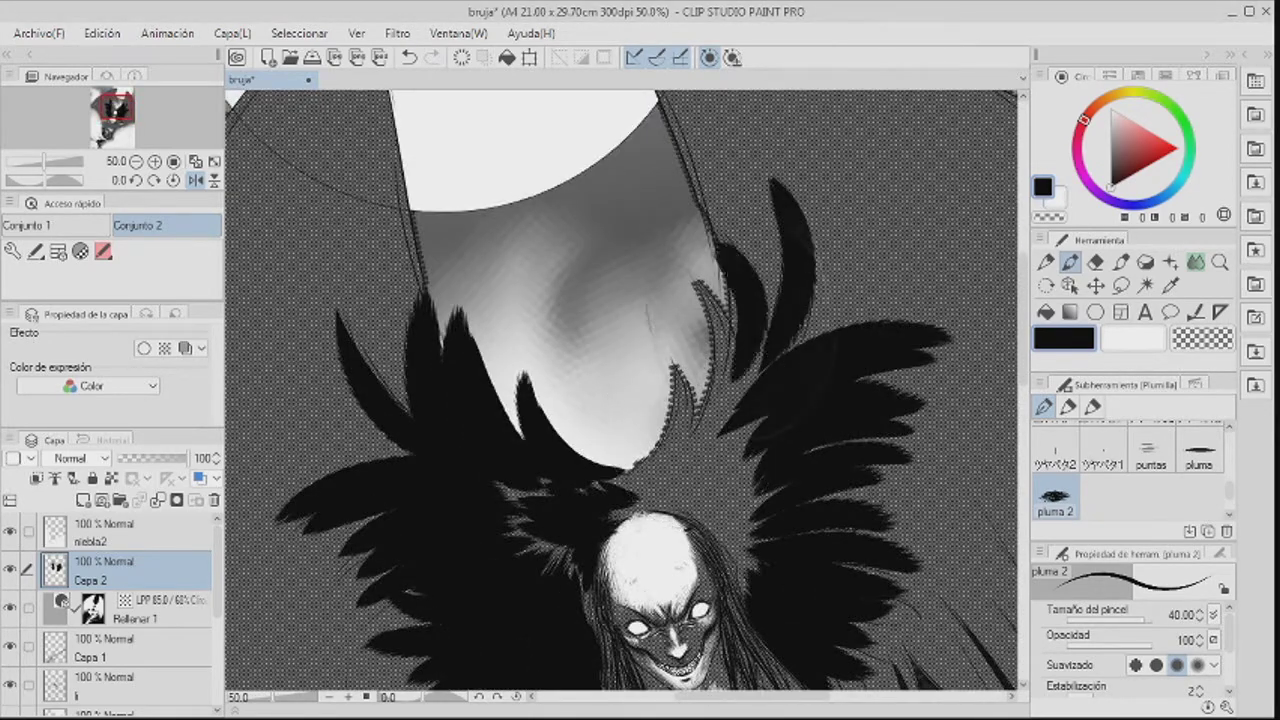
Complete the inner right side of the collar with upright feathers and short black strokes around the top of the head.
drag(706, 212, 752, 384)
drag(684, 272, 732, 414)
drag(668, 345, 650, 480)
drag(715, 400, 630, 482)
drag(735, 445, 670, 502)
mouse_move(740, 488)
mouse_down()
mouse_move(700, 525)
mouse_move(704, 556)
mouse_up()
mouse_move(682, 474)
mouse_down()
mouse_move(634, 514)
mouse_move(664, 515)
mouse_up()
drag(756, 424, 716, 472)
drag(766, 450, 725, 542)
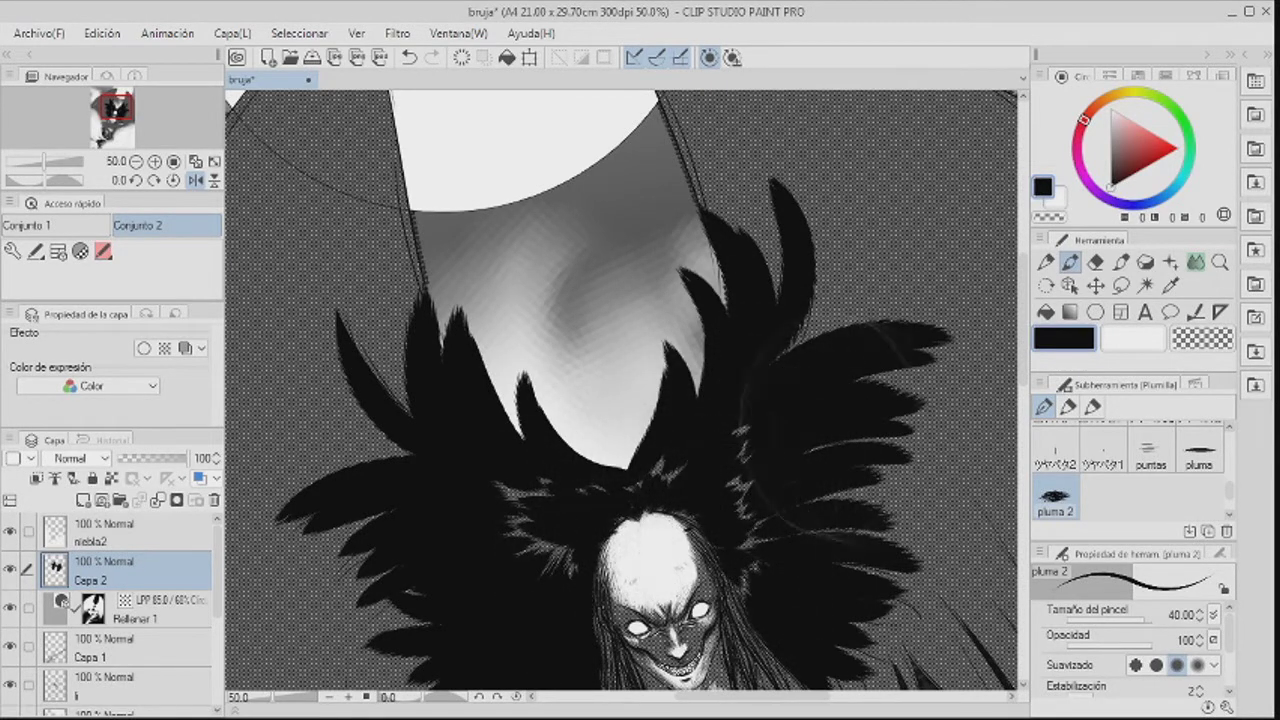
Carve feather-shaped transparent gaps into the black collar beside the upper right of the head, using brush size 30.
key(c)
drag(738, 414, 736, 502)
drag(728, 368, 740, 454)
key(c)
click(1219, 553)
click(1047, 692)
drag(734, 372, 714, 428)
mouse_move(752, 366)
mouse_down()
mouse_move(756, 464)
mouse_move(742, 504)
mouse_up()
drag(730, 380, 708, 460)
Alternate transparent and black feather strokes to refine the gaps on the collar's inner right side, up to its tall feathers.
key(c)
mouse_move(710, 374)
mouse_down()
mouse_move(686, 434)
mouse_move(698, 464)
mouse_up()
key(c)
mouse_move(716, 372)
mouse_down()
mouse_move(690, 450)
mouse_move(714, 432)
mouse_up()
key(c)
drag(718, 384, 708, 438)
key(c)
key(c)
mouse_move(728, 378)
mouse_down()
mouse_move(696, 438)
mouse_move(736, 474)
mouse_up()
key(c)
drag(760, 420, 744, 484)
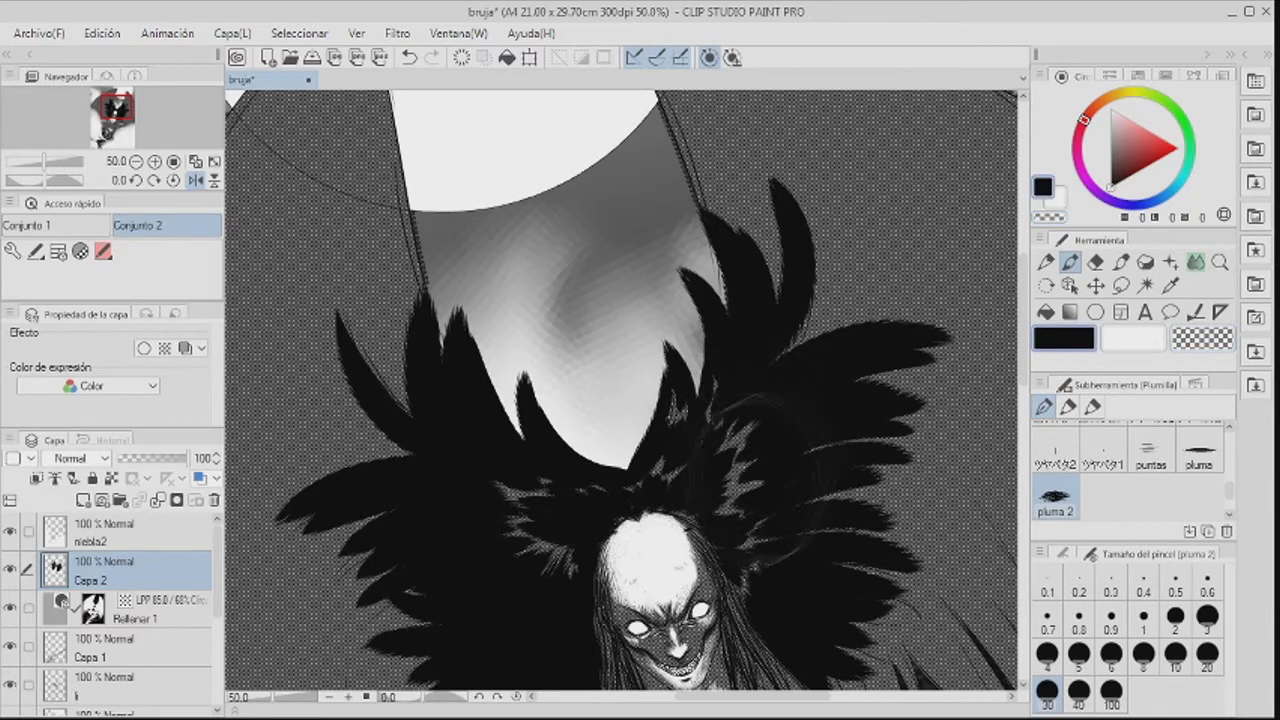
Cut short transparent gaps between the feathers on the collar's lower left and lower right sides.
scroll(894, 558, down, 1)
key(c)
drag(602, 576, 654, 626)
key(c)
mouse_move(842, 550)
mouse_down()
mouse_move(822, 586)
mouse_move(842, 592)
mouse_move(826, 596)
mouse_up()
drag(618, 568, 658, 620)
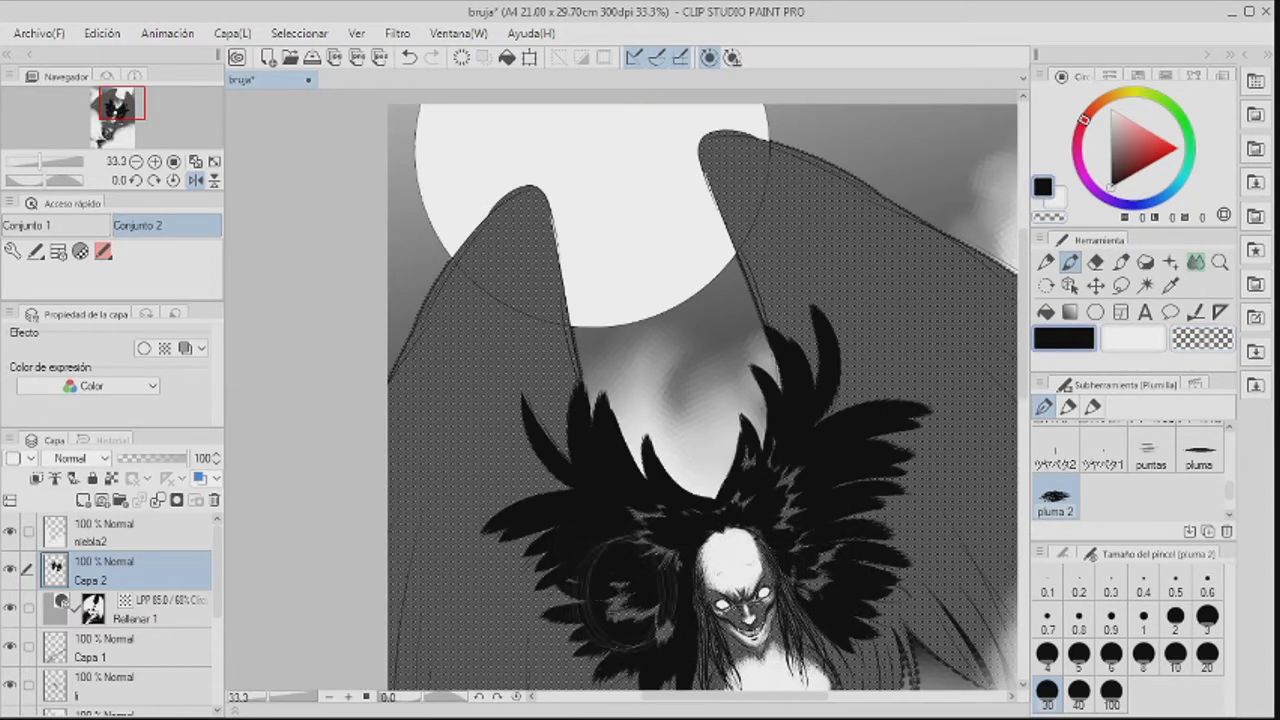
Separate the upper feathers on both sides of the collar with transparent strokes, raising the brush size to 40.
key(c)
drag(536, 500, 590, 524)
drag(590, 434, 624, 502)
mouse_move(828, 404)
mouse_down()
mouse_move(786, 456)
mouse_move(802, 482)
mouse_up()
key(c)
drag(850, 410, 834, 454)
key(bracketright)
mouse_move(622, 442)
mouse_down()
mouse_move(614, 514)
mouse_move(590, 502)
mouse_up()
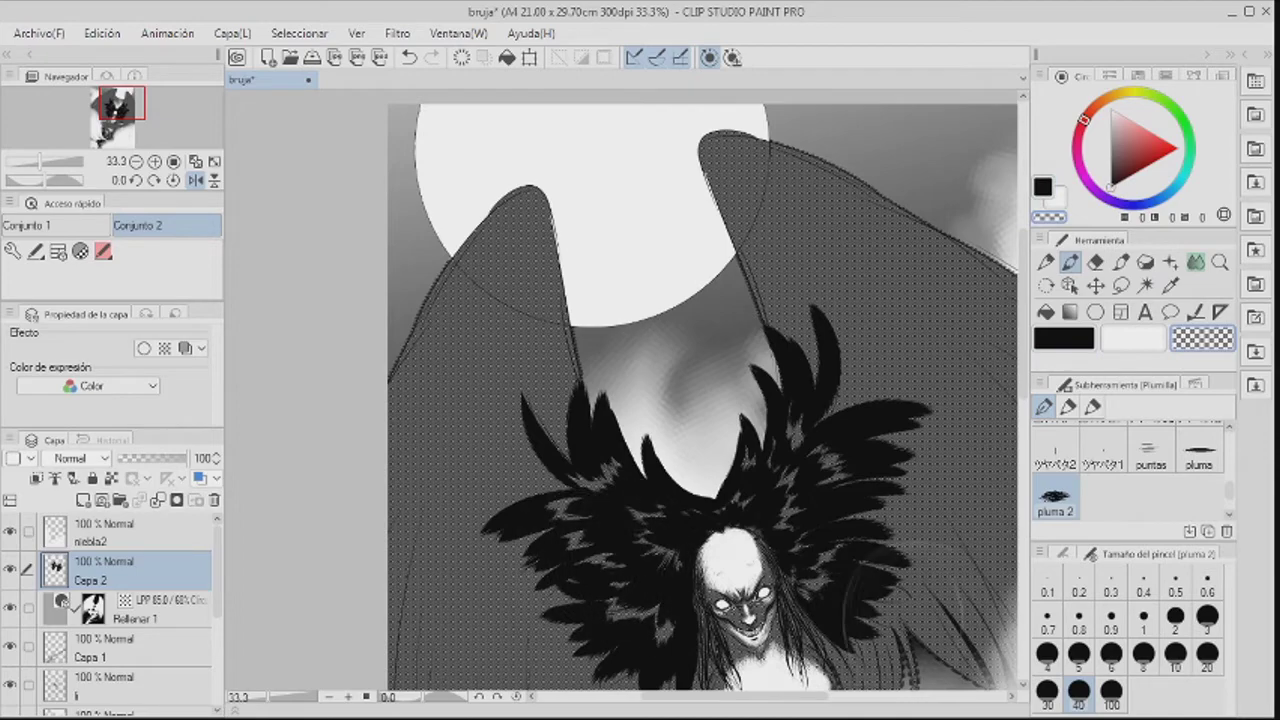
Cover both wings around the collar with overlapping black feather strokes.
drag(614, 565, 440, 371)
key(c)
drag(668, 462, 686, 540)
drag(692, 452, 714, 522)
drag(708, 432, 746, 502)
drag(730, 414, 790, 488)
drag(756, 412, 828, 512)
drag(788, 372, 836, 478)
drag(522, 508, 530, 566)
mouse_move(500, 502)
mouse_down()
mouse_move(490, 560)
mouse_move(454, 560)
mouse_up()
drag(418, 498, 404, 612)
scroll(820, 517, down, 1)
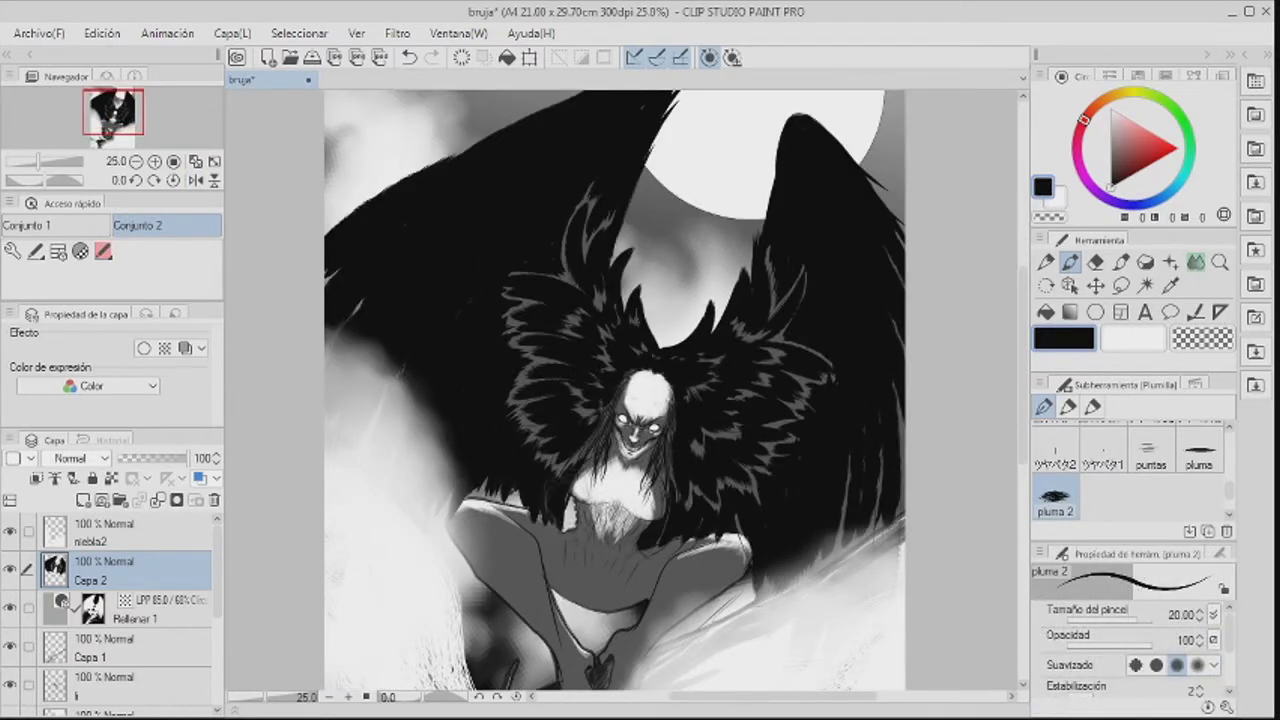
Paint small black feathers along the lower edge of the white chest with the pluma brush at size 10.
click(1220, 553)
click(1199, 451)
scroll(645, 570, up, 3)
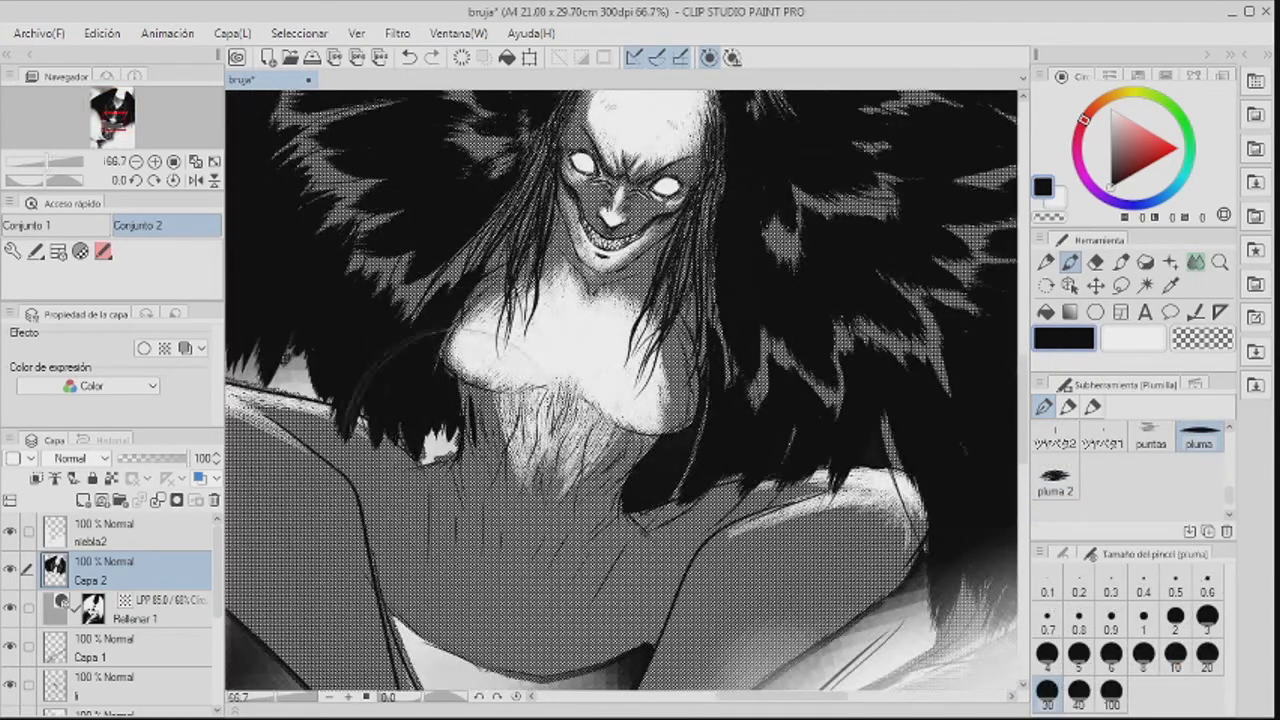
drag(480, 395, 492, 495)
drag(525, 425, 542, 515)
drag(575, 410, 560, 500)
key(ctrl+z)
click(1175, 656)
key(ctrl+z)
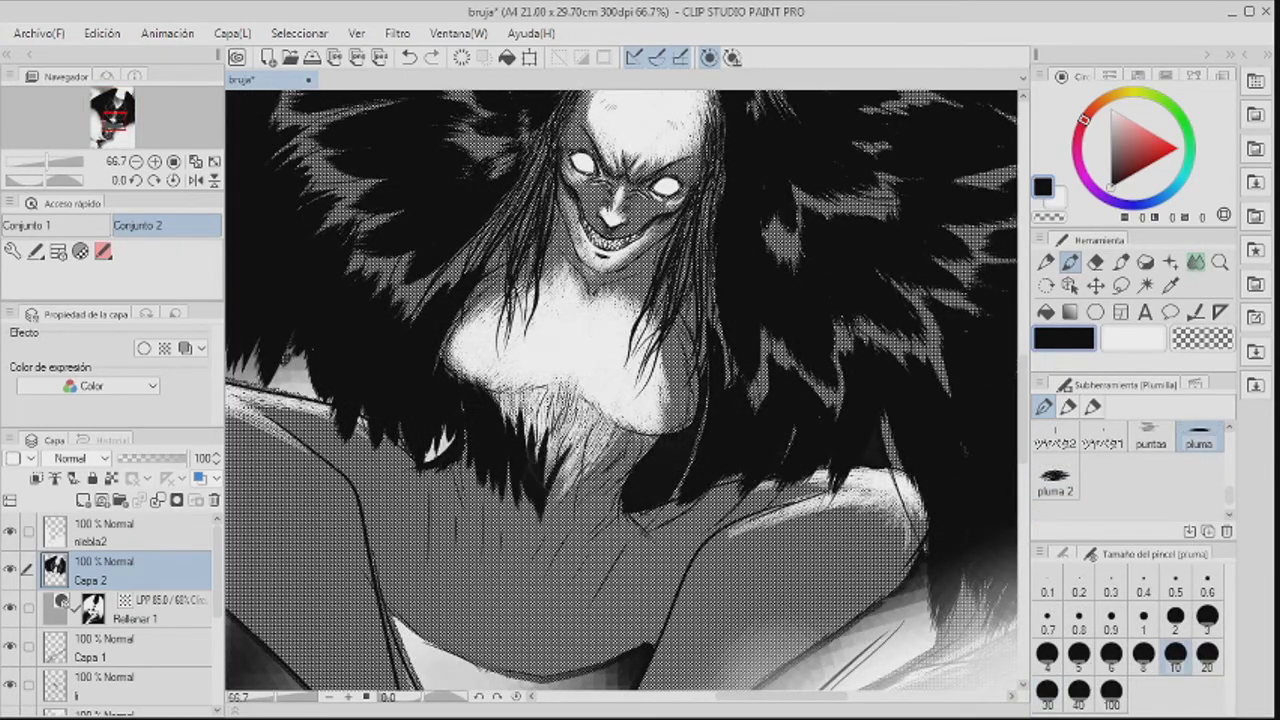
drag(580, 440, 545, 515)
drag(620, 448, 572, 502)
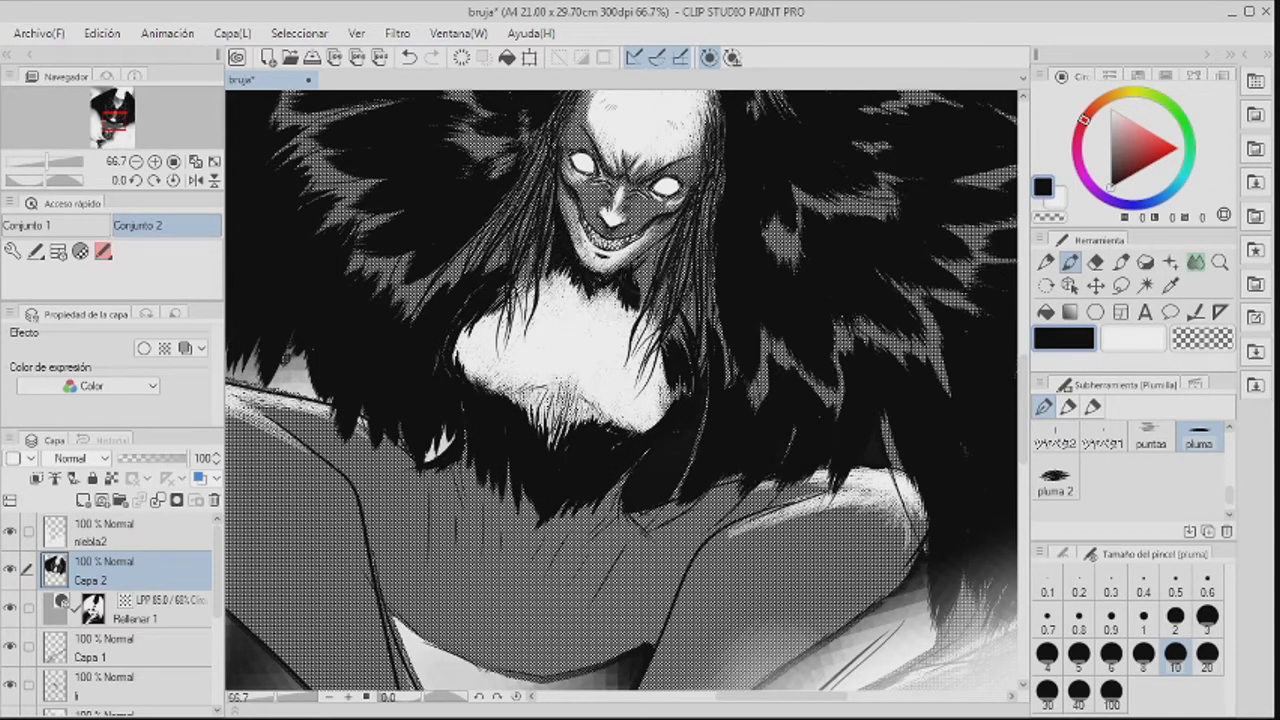
Extend long black feathers down the abdomen and over the thighs with the pluma brush at size 40.
key(])
key(])
key(])
scroll(714, 423, down, 1)
drag(540, 475, 564, 572)
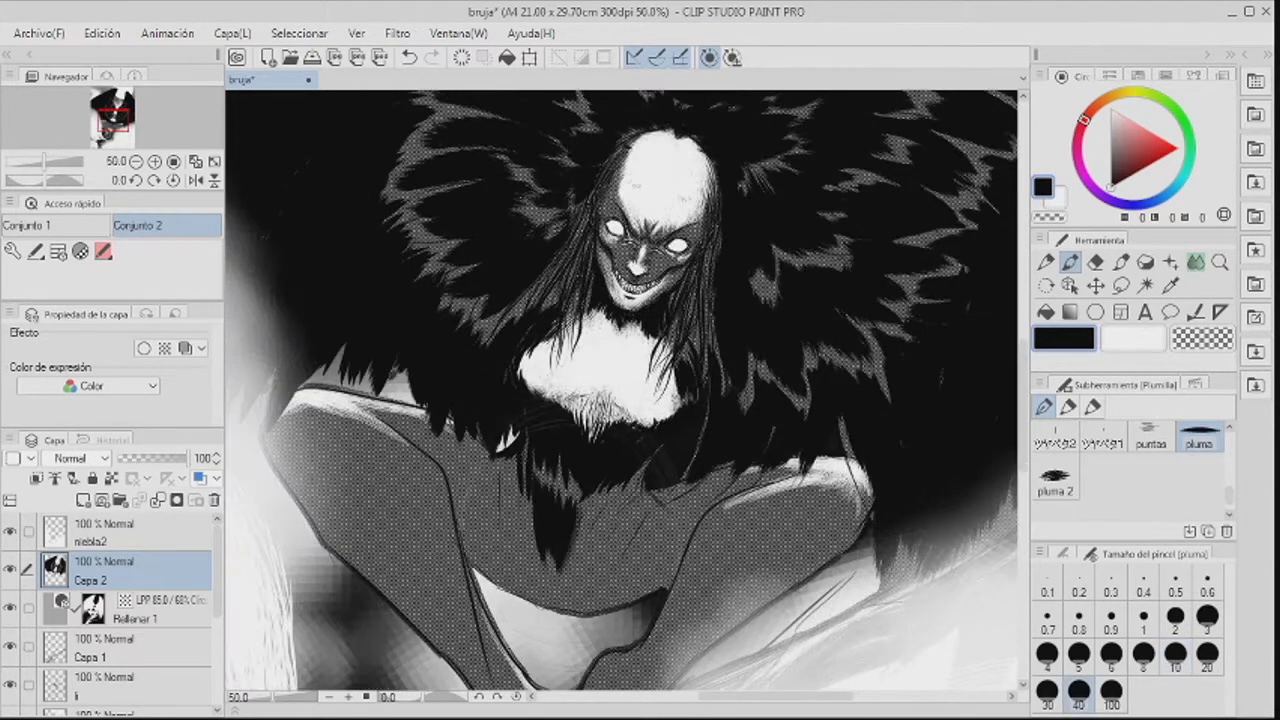
drag(590, 492, 600, 590)
drag(655, 490, 635, 588)
drag(698, 496, 664, 584)
drag(436, 448, 478, 545)
scroll(620, 390, down, 2)
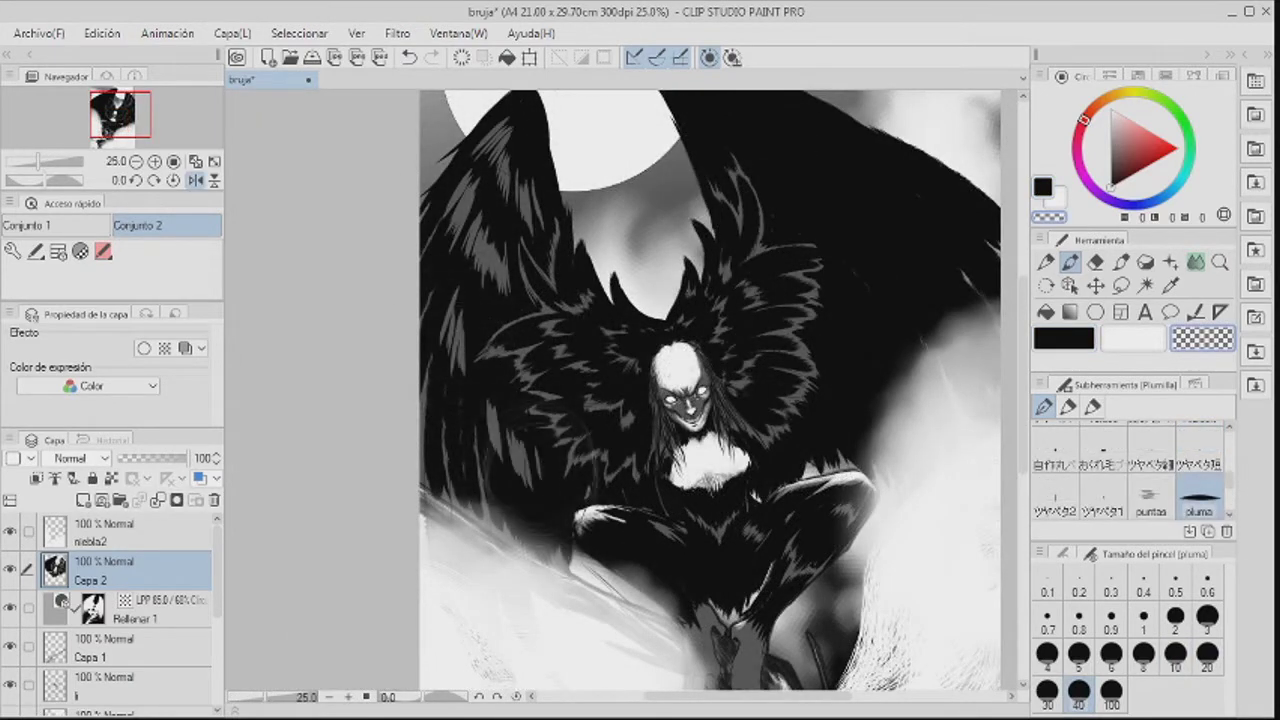
Carve transparent feather strokes into the upper part of the large black wing, flipping the canvas view horizontally.
drag(707, 150, 645, 248)
drag(635, 199, 659, 211)
drag(636, 215, 722, 266)
key(h)
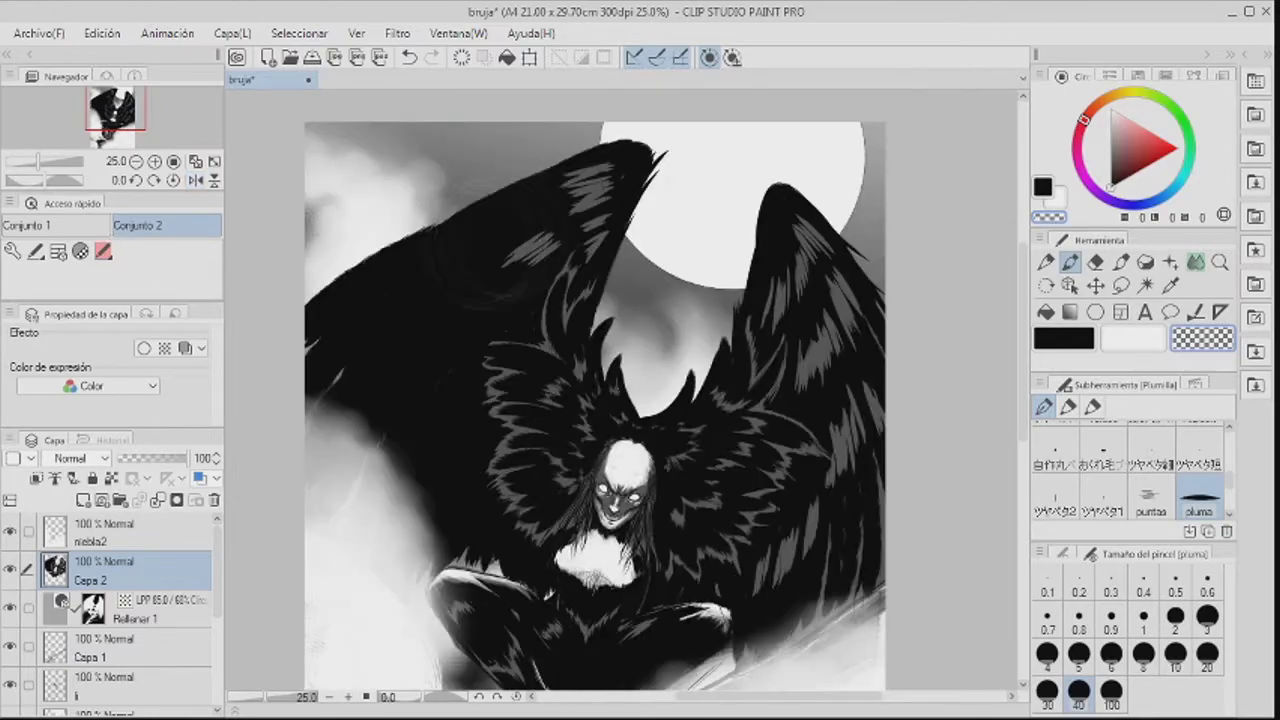
drag(420, 270, 318, 328)
drag(434, 312, 382, 372)
Fill both of the witch's eyes with black.
scroll(615, 492, up, 8)
key(g)
click(543, 175)
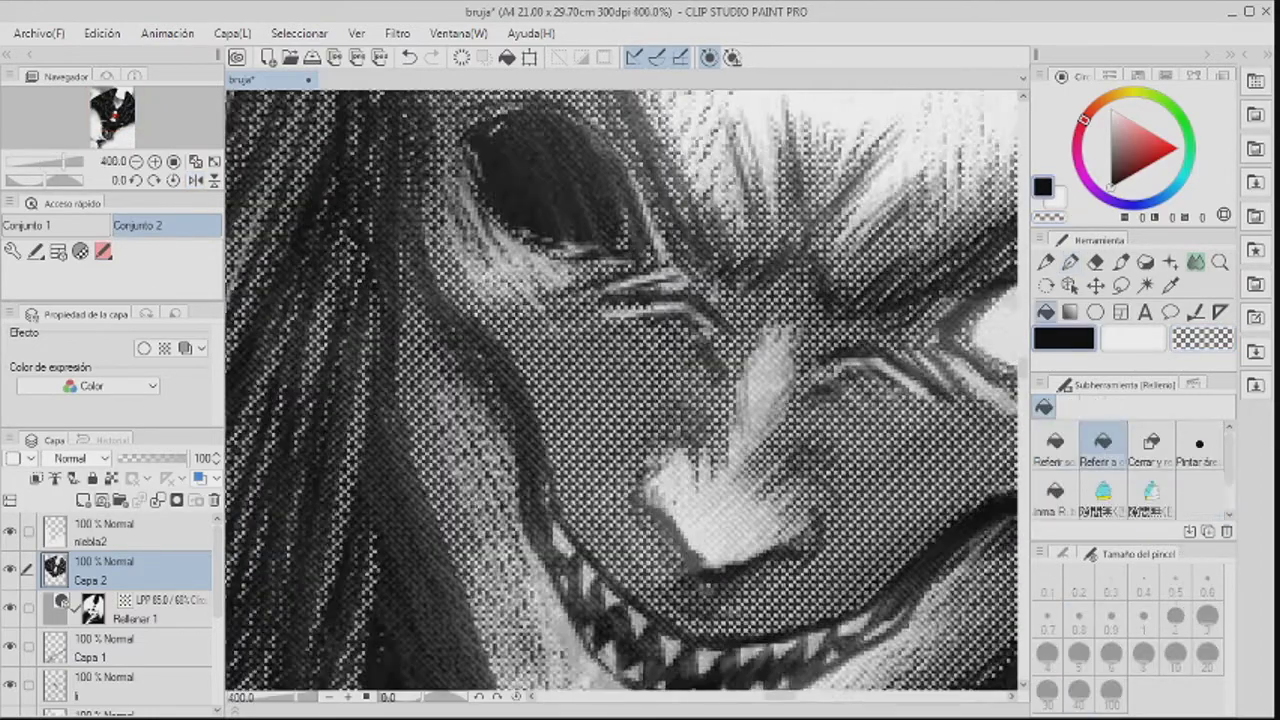
drag(720, 490, 535, 565)
click(850, 405)
Draw thin white highlights around the witch's right-hand eye with the G pen at size 0.8.
key(p)
key(x)
drag(778, 401, 812, 384)
drag(804, 368, 824, 363)
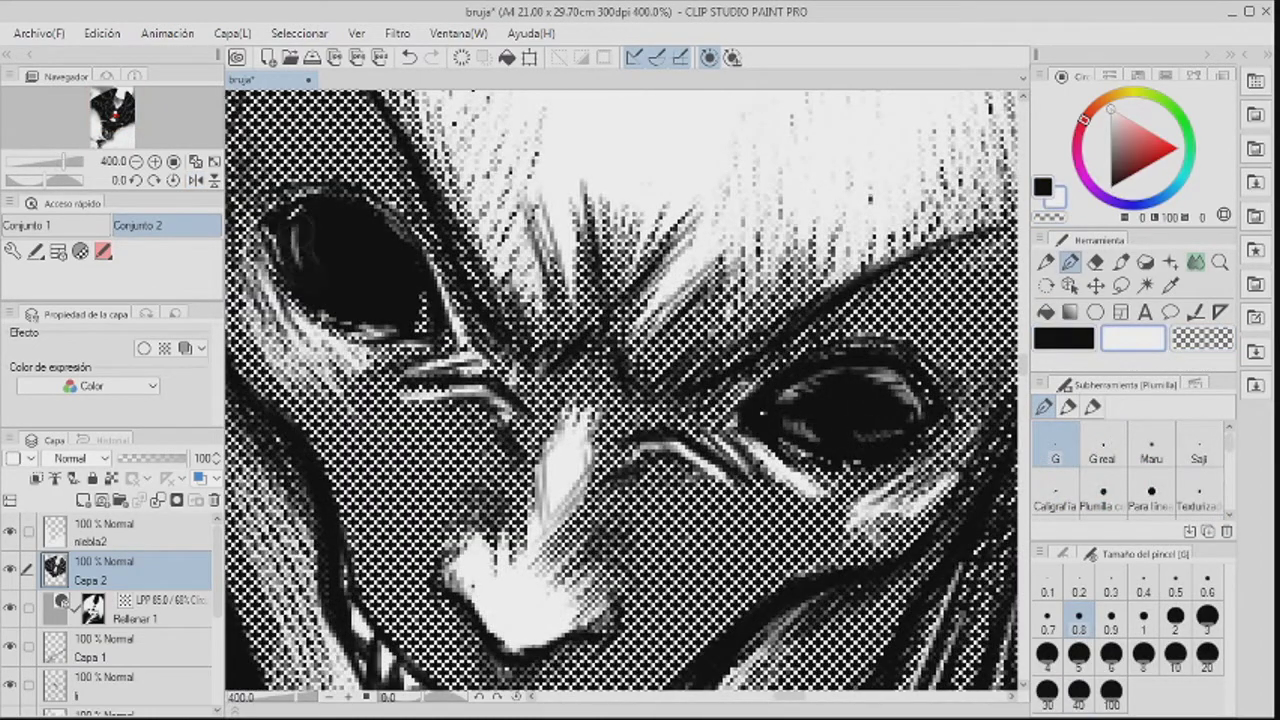
scroll(620, 390, down, 10)
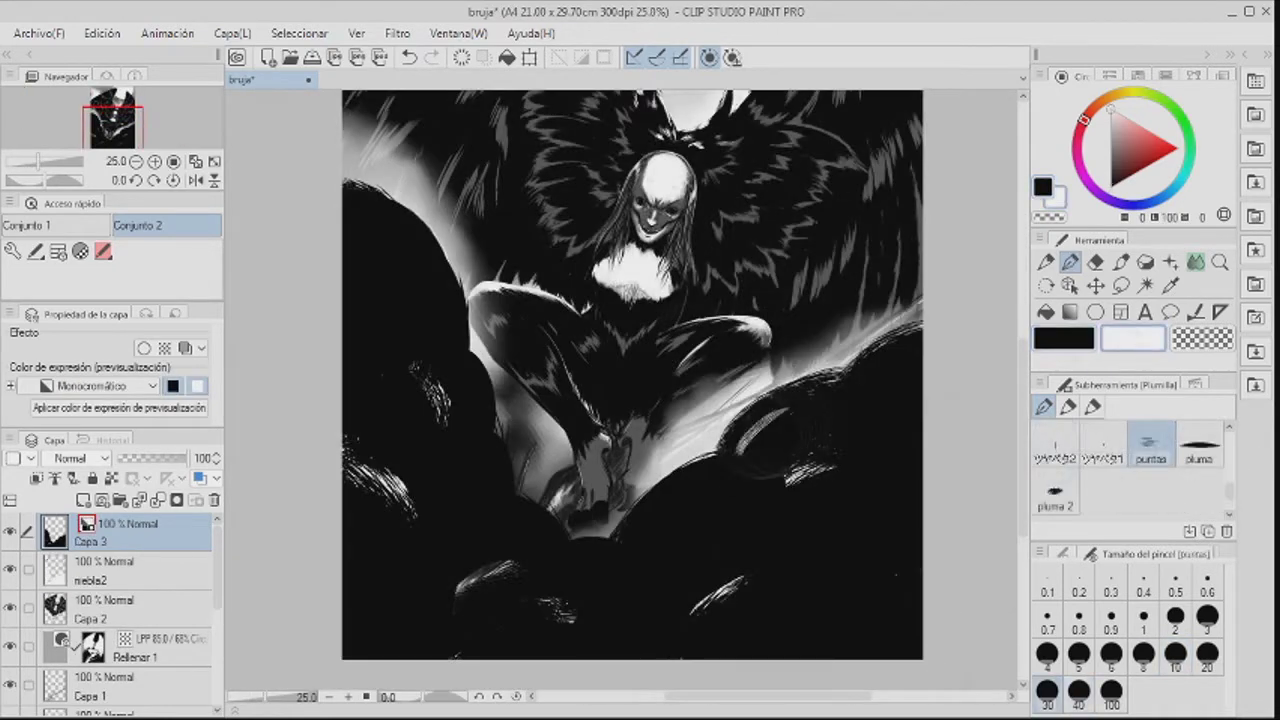
Undo the last stroke and texture the black rocks with curved white puntas strokes at size 40, overlaying black on one rock.
key(ctrl+z)
click(1079, 692)
drag(732, 446, 921, 346)
drag(641, 533, 765, 480)
drag(388, 214, 452, 305)
drag(425, 453, 512, 545)
drag(555, 614, 620, 583)
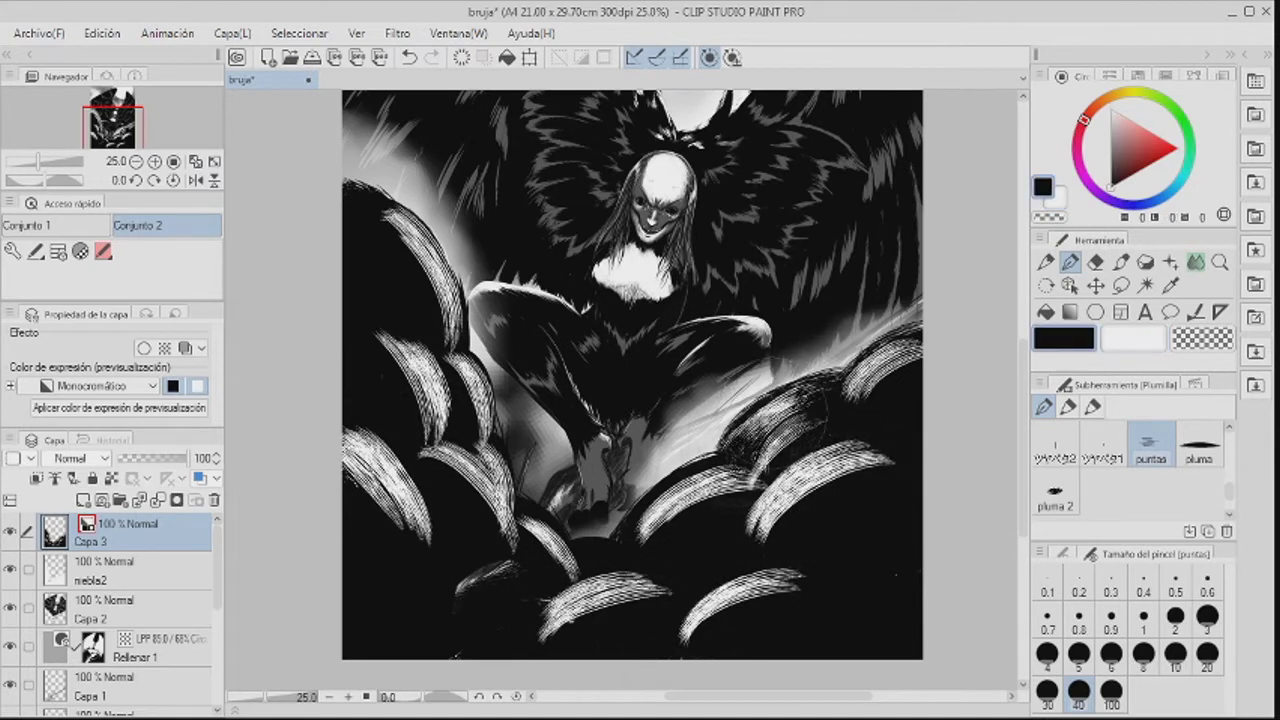
drag(770, 540, 854, 457)
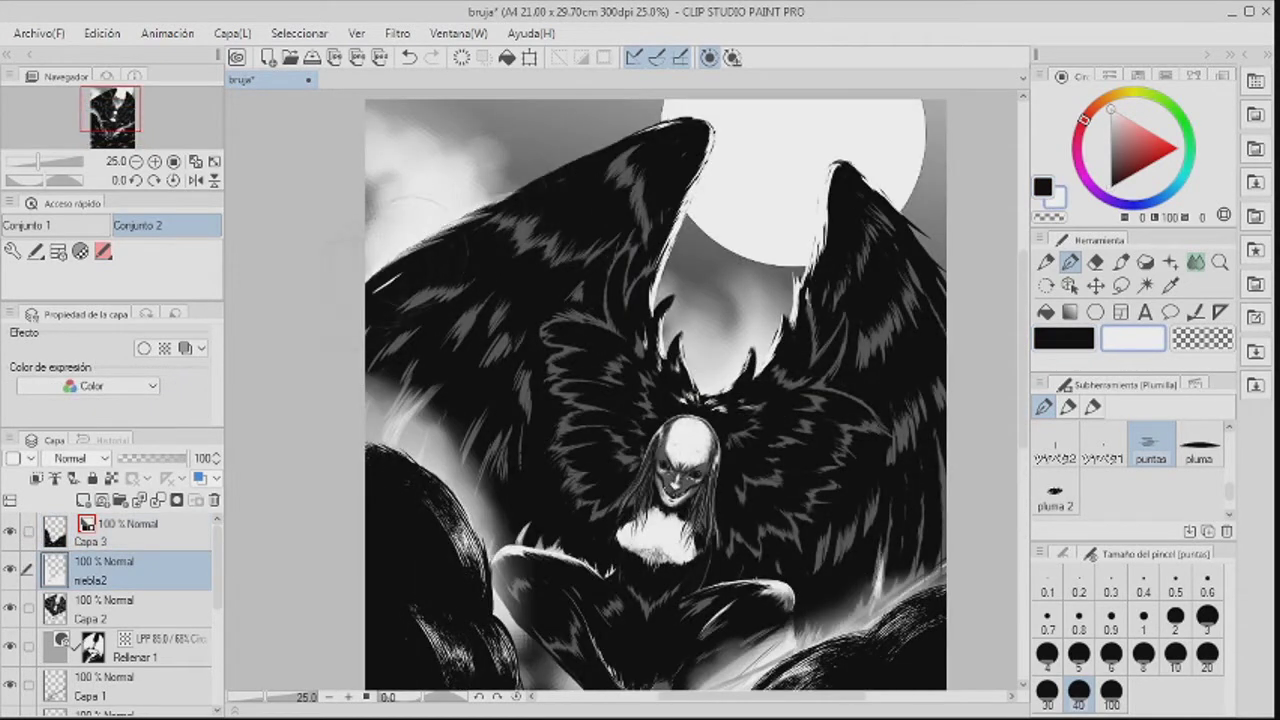
Add white rim-light strokes with the puntas brush along the outer edges of both wings on the niebla2 layer.
drag(520, 212, 504, 238)
key(c)
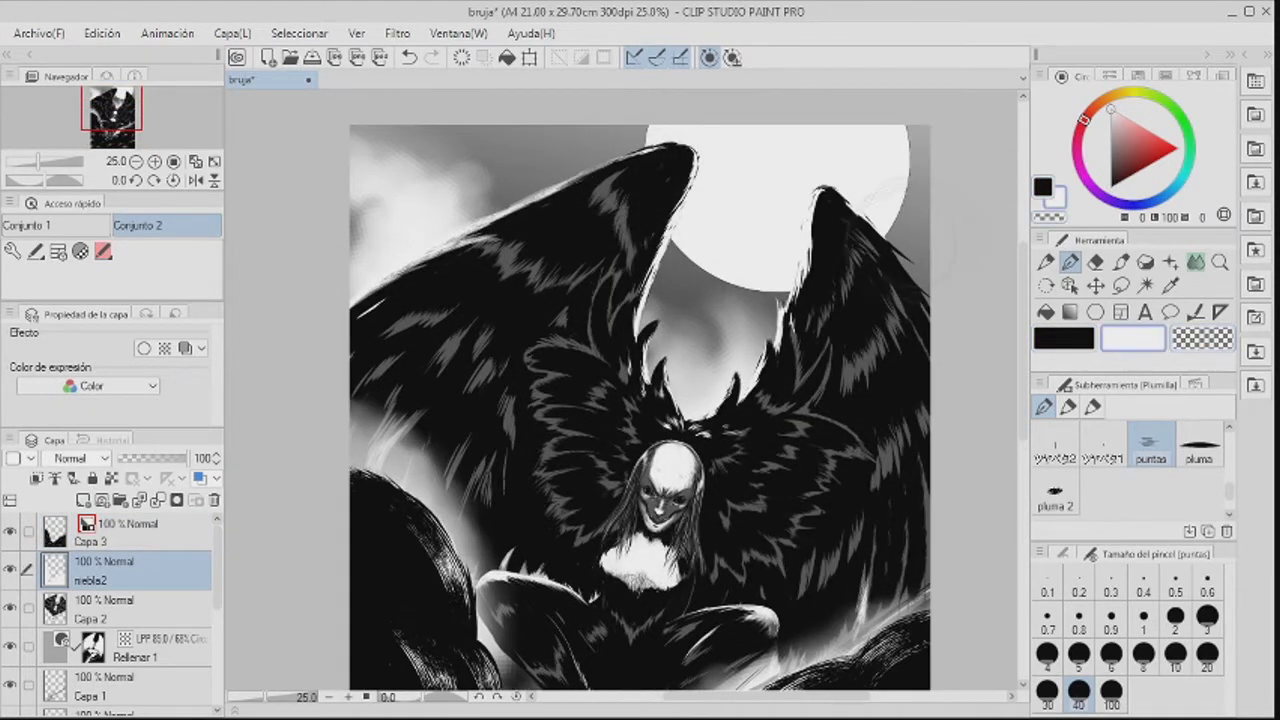
drag(872, 232, 929, 310)
key(c)
key(c)
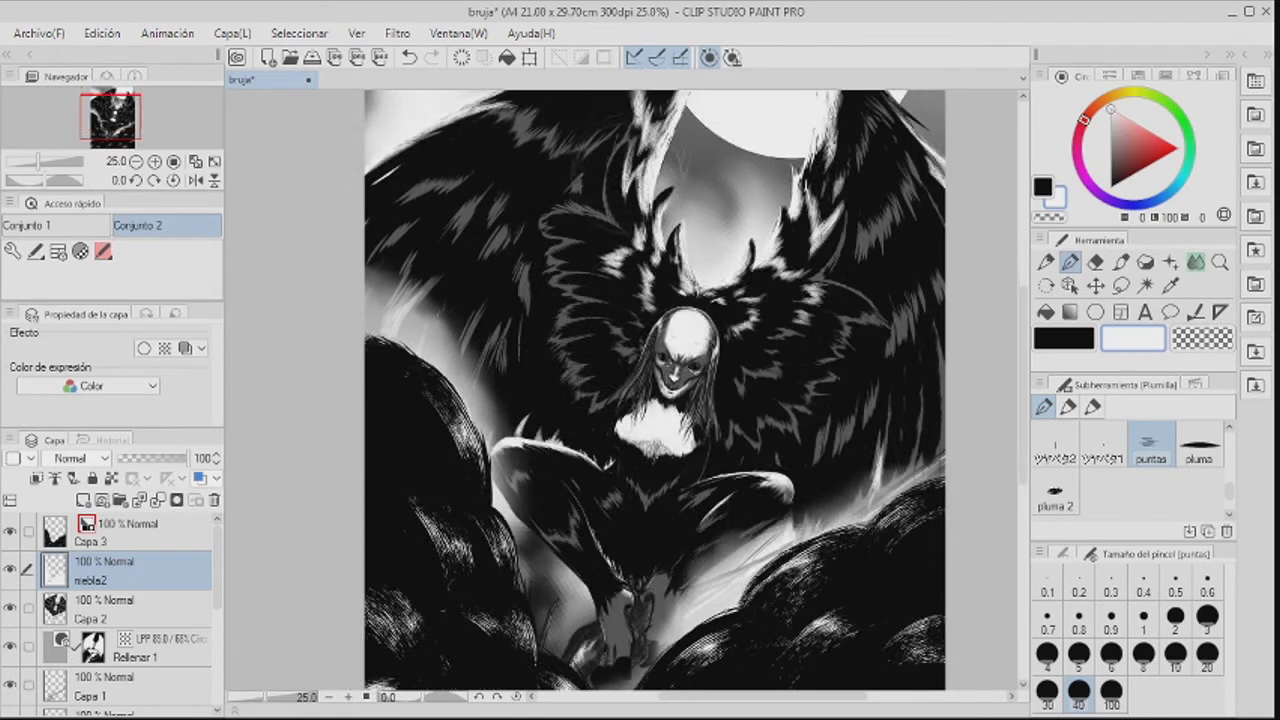
Highlight the inner collar feathers on both sides of the witch's head with short white strokes.
drag(606, 322, 638, 358)
drag(788, 328, 750, 346)
drag(776, 366, 738, 386)
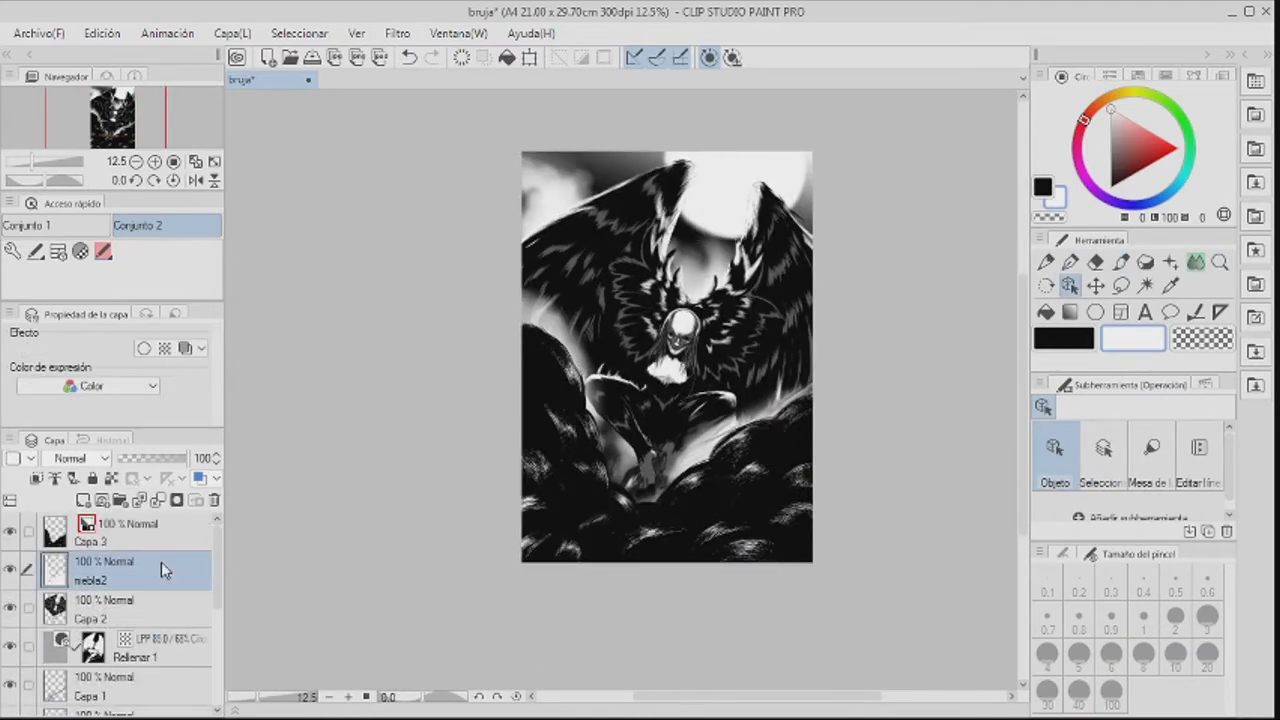
Scatter small white dots near the left wing and rocks on the Capa 3 layer with the G pen at size 8.
click(161, 532)
click(1070, 262)
click(1143, 655)
click(537, 354)
click(531, 293)
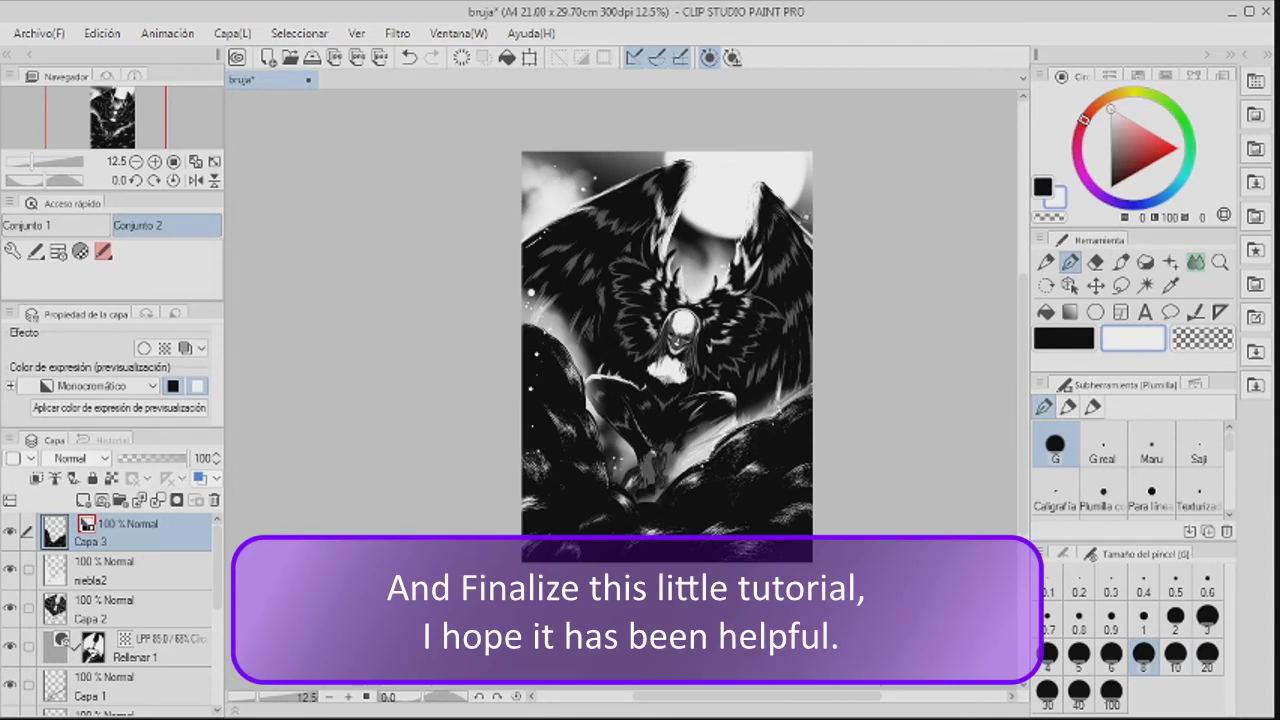